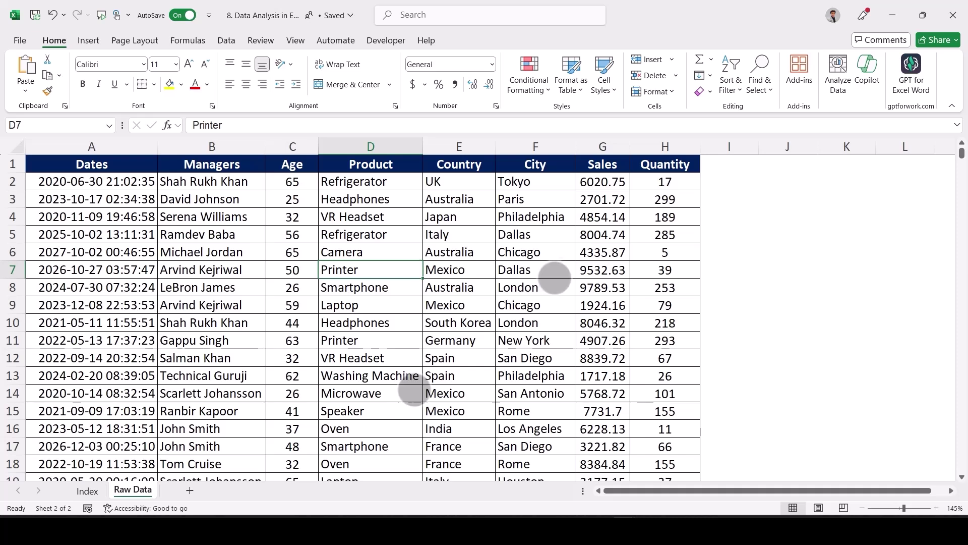
# - Sort the Raw Data rows A to Z by Country, bringing Australia to the top
pyautogui.scroll(1, 494, 338)
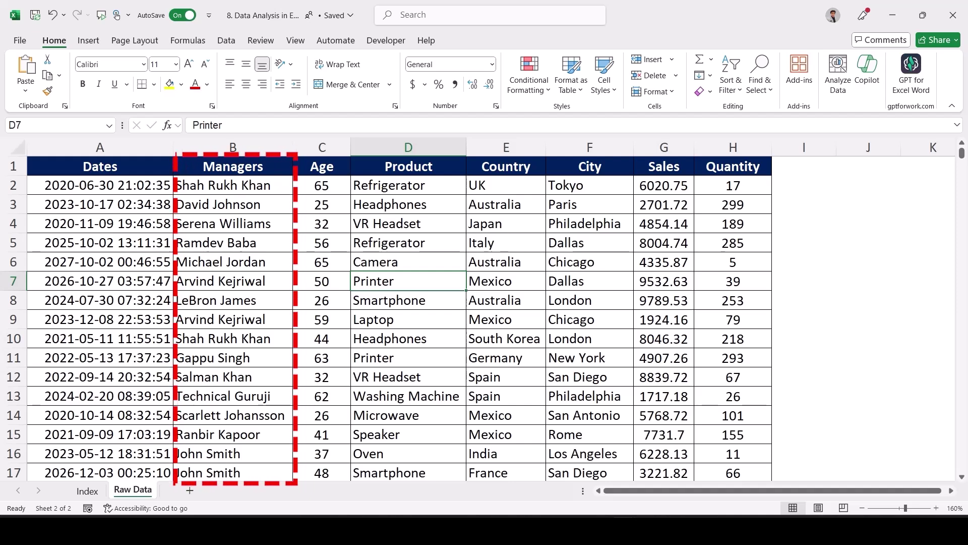
pyautogui.hscroll(1, 485, 313)
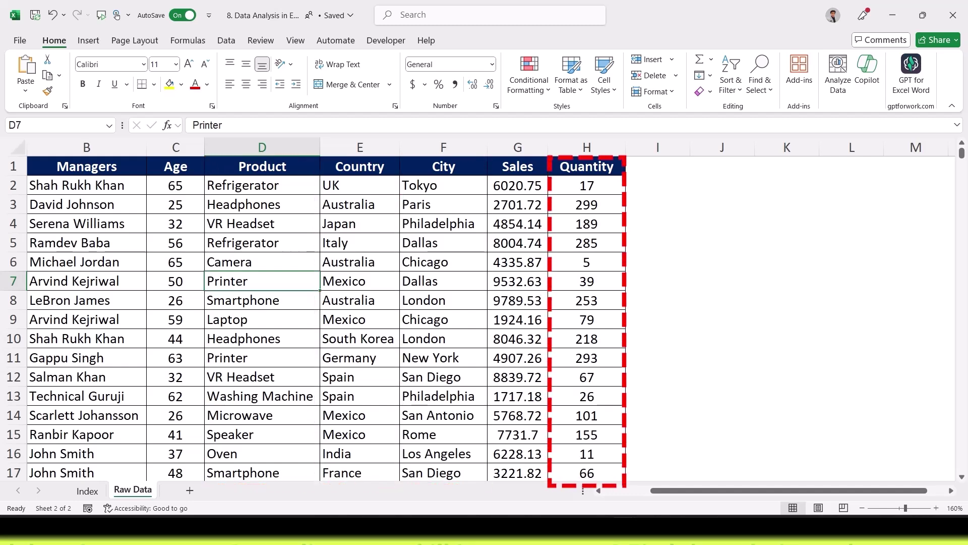
pyautogui.hscroll(-1, 485, 313)
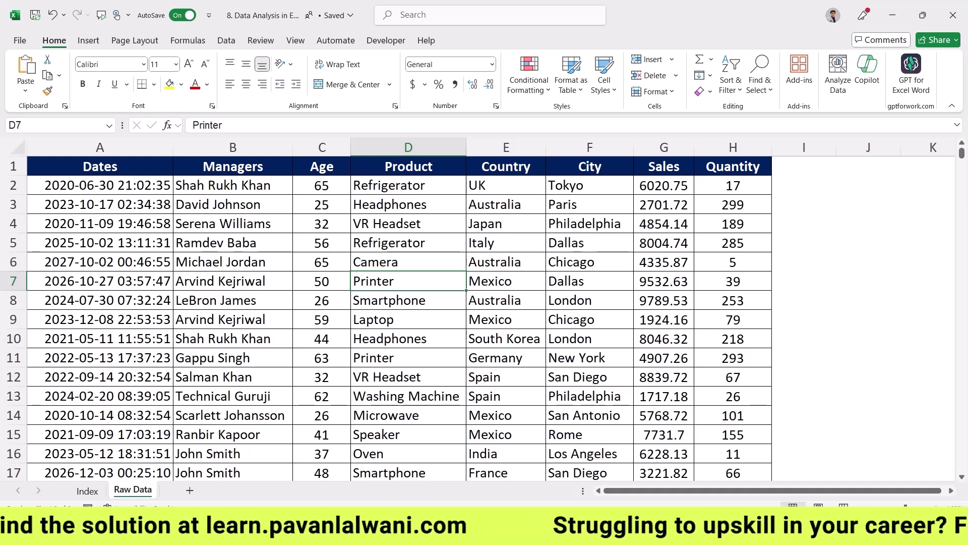
pyautogui.hscroll(2, 479, 329)
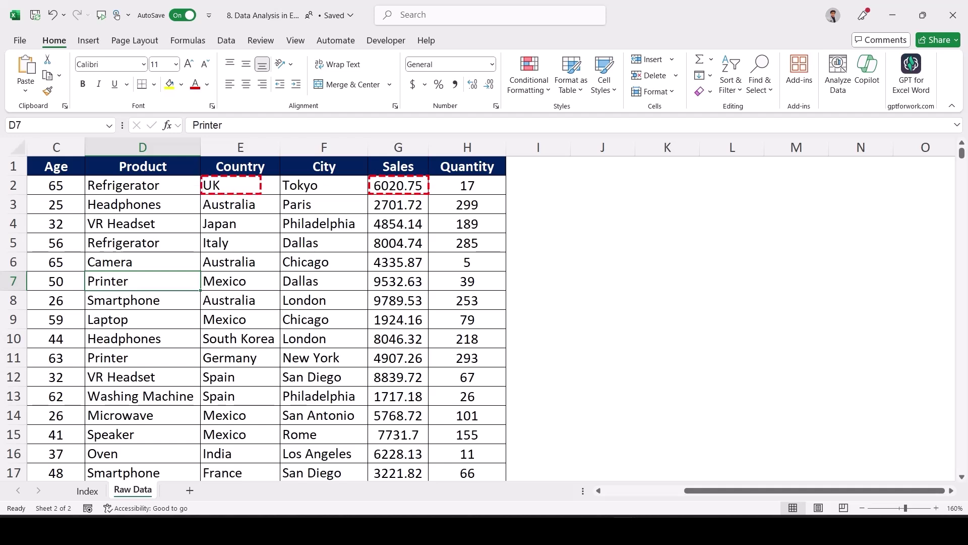
pyautogui.click(247, 185)
pyautogui.rightClick(247, 186)
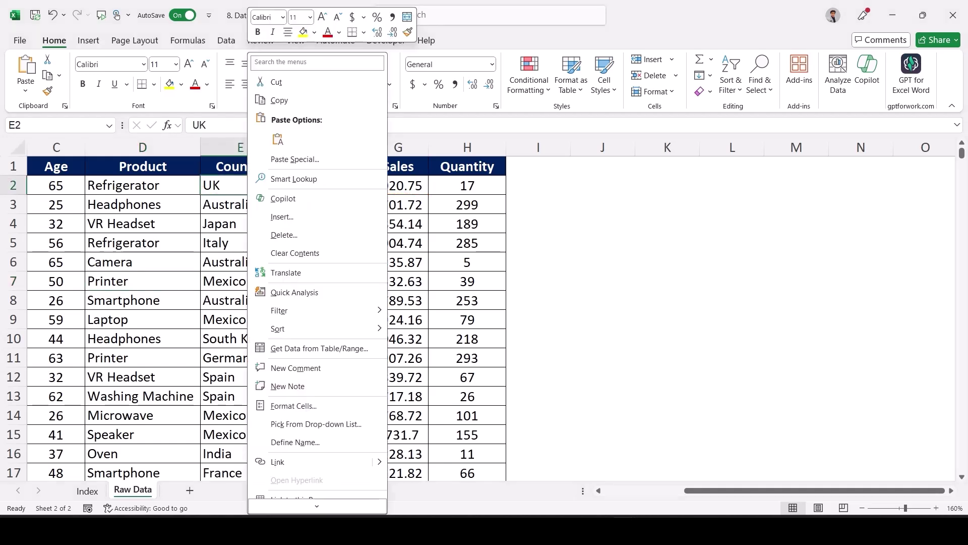
pyautogui.moveTo(302, 329)
pyautogui.click(428, 329)
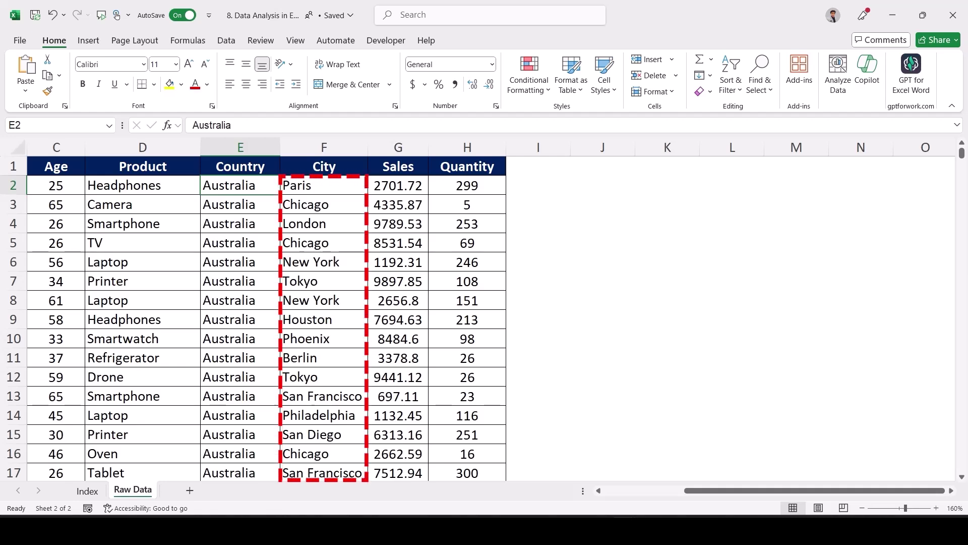
# - Review the sorted Country column and place the active cell back inside the data
pyautogui.hscroll(-1, 502, 310)
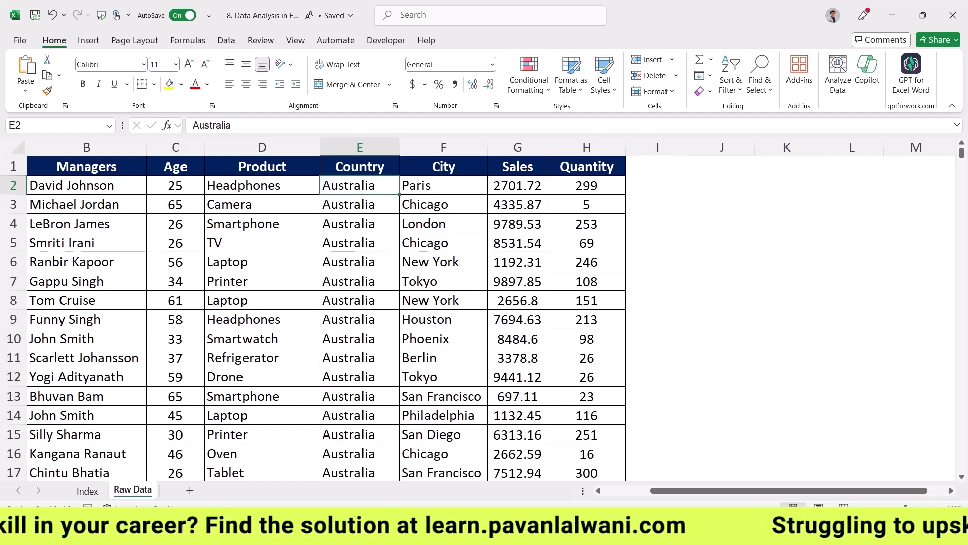
pyautogui.hscroll(-1, 484, 303)
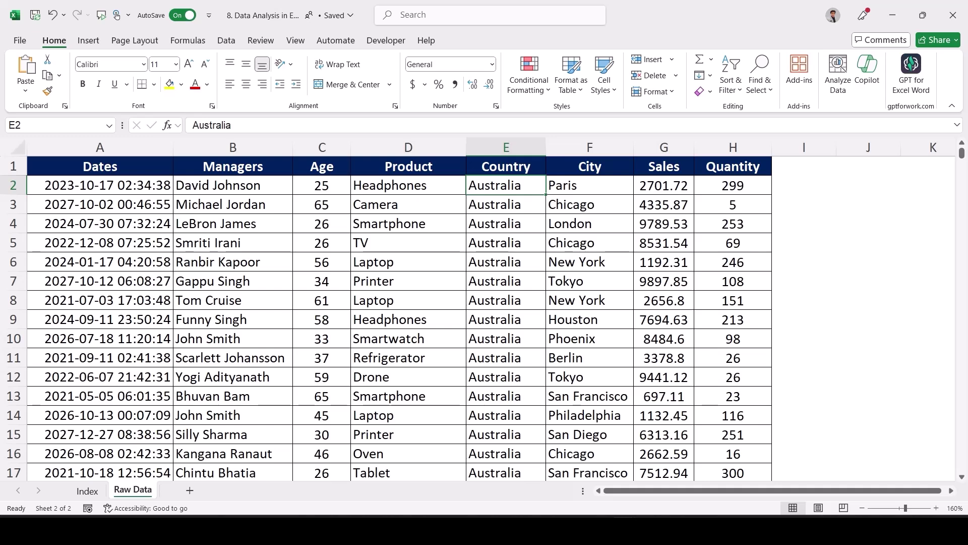
pyautogui.hscroll(2, 493, 350)
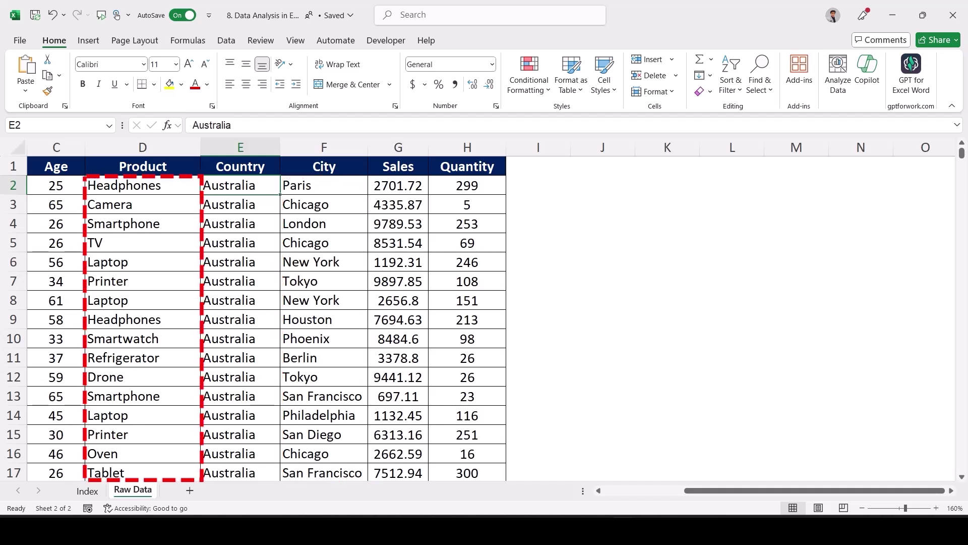
pyautogui.click(240, 147)
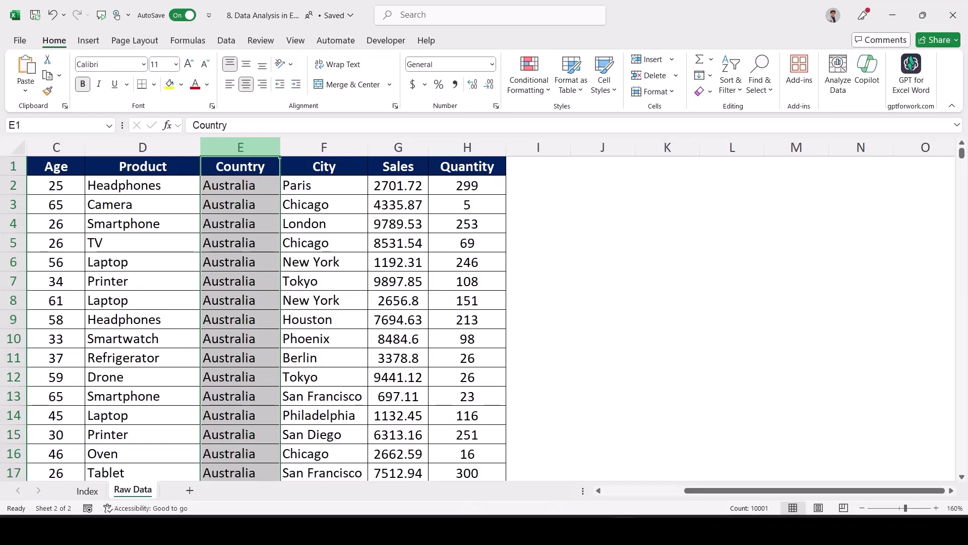
pyautogui.click(240, 262)
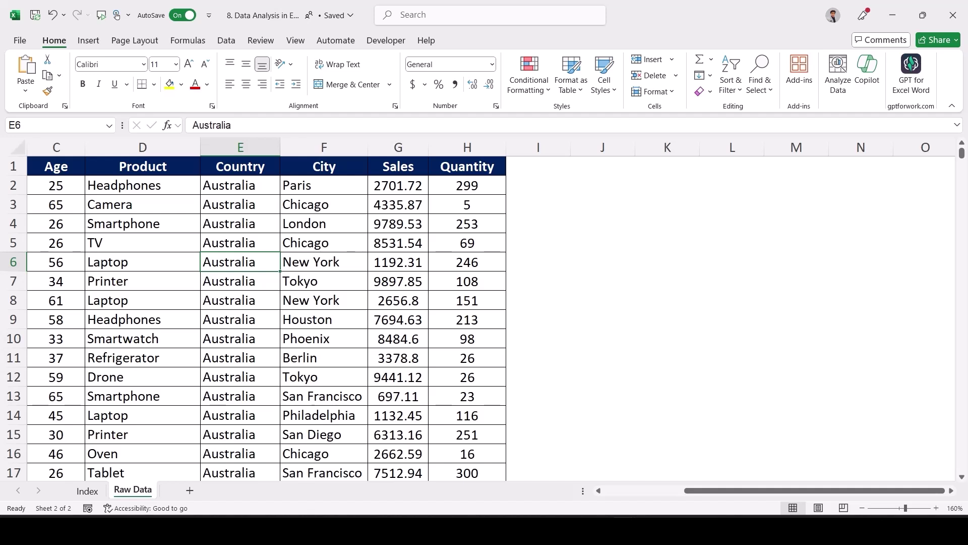
pyautogui.click(240, 281)
pyautogui.hotkey('ctrl', 'c')
pyautogui.press('Escape')
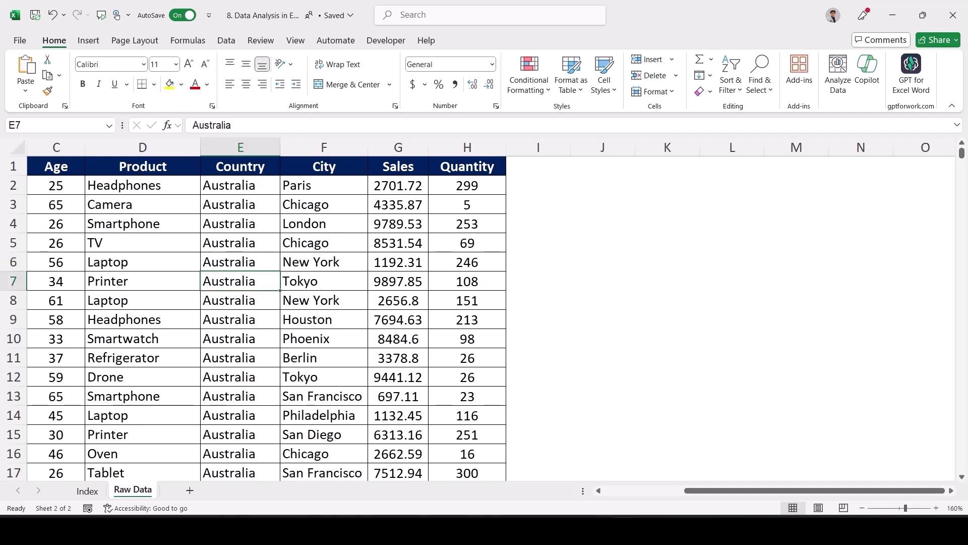
pyautogui.click(191, 34)
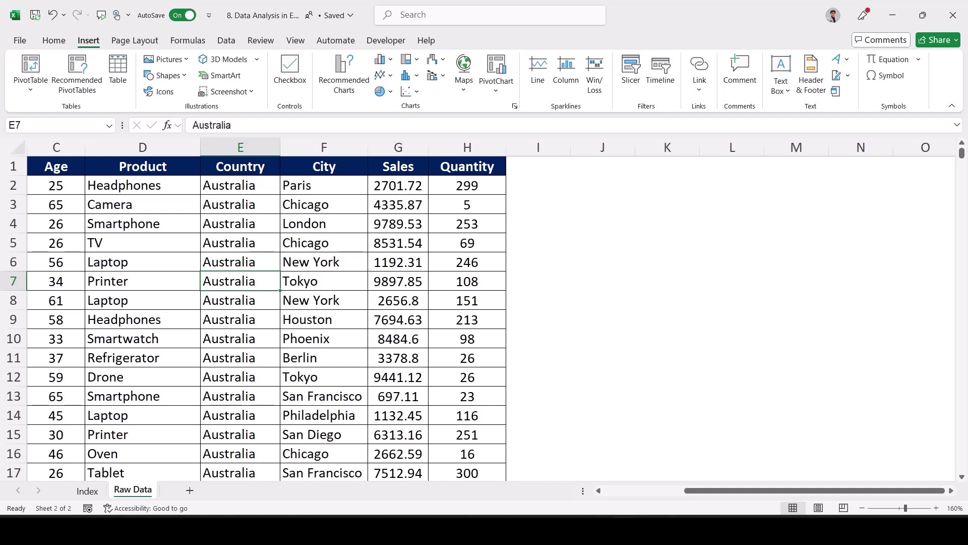
# - Create PivotTable1 from the Raw Data range on a new worksheet
pyautogui.click(30, 71)
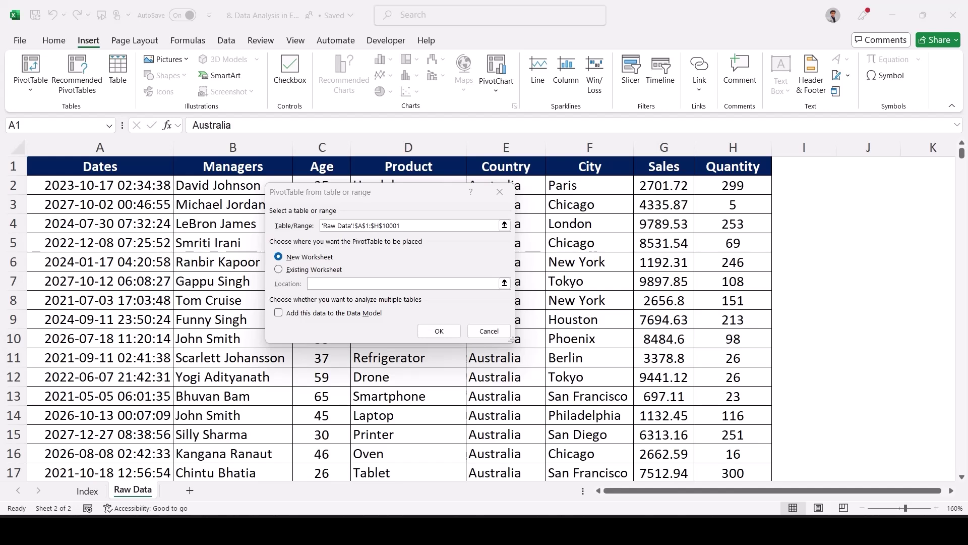
pyautogui.click(437, 331)
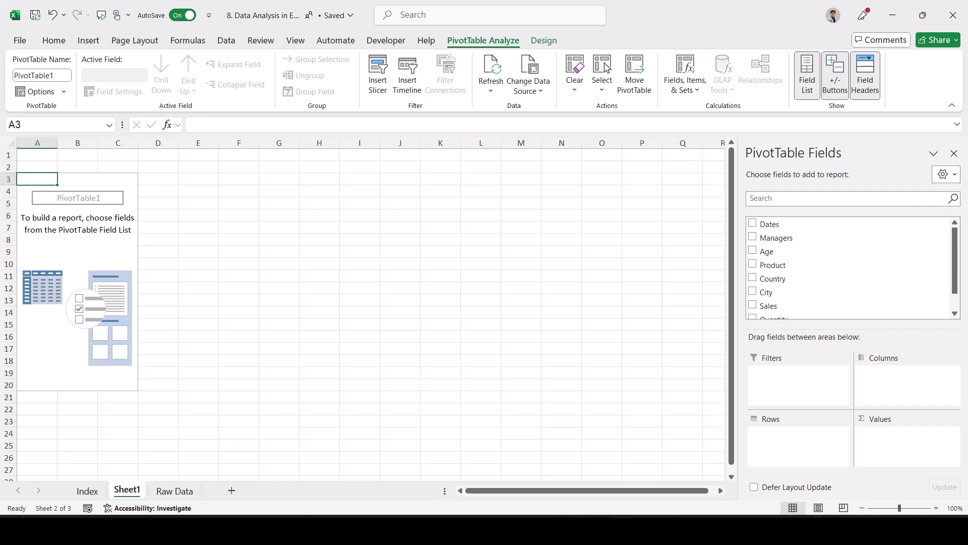
# - Put Country in the pivot rows and Sum of Sales in Values, totalling 52587980.55
pyautogui.click(239, 263)
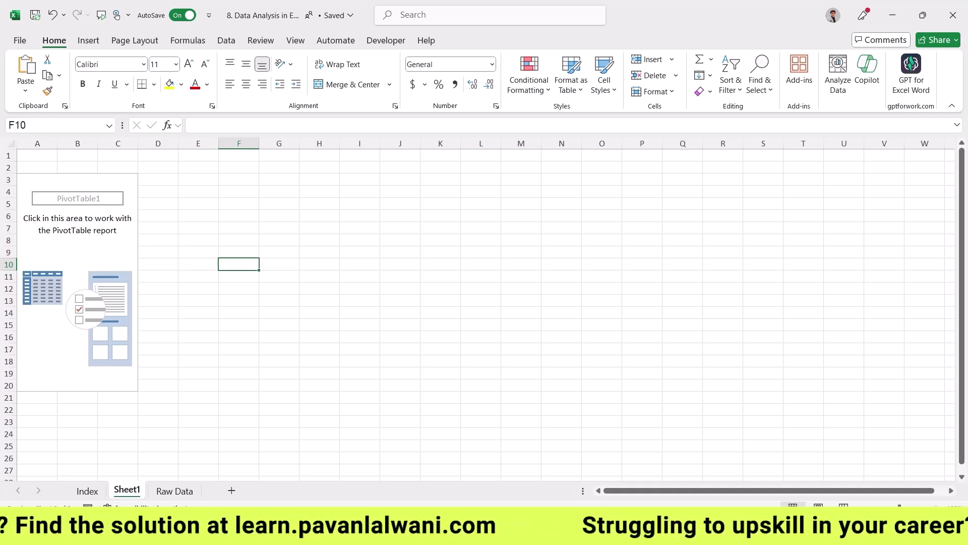
pyautogui.click(77, 276)
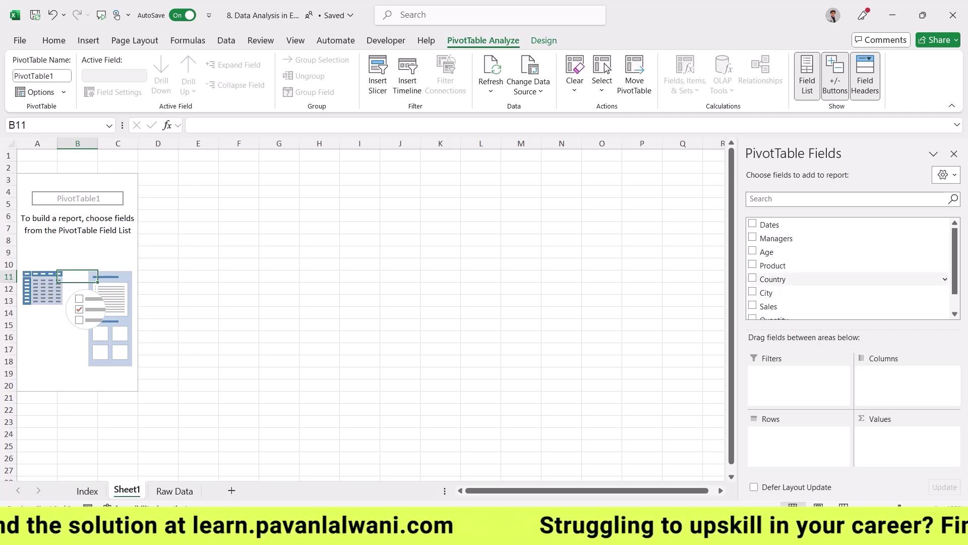
pyautogui.click(772, 279)
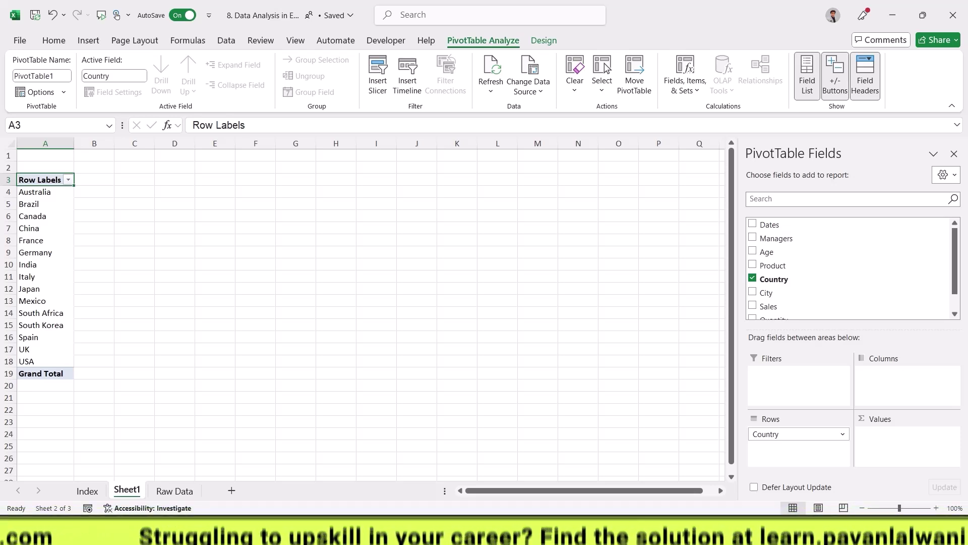
pyautogui.click(768, 306)
pyautogui.moveTo(767, 308); pyautogui.dragTo(884, 447)
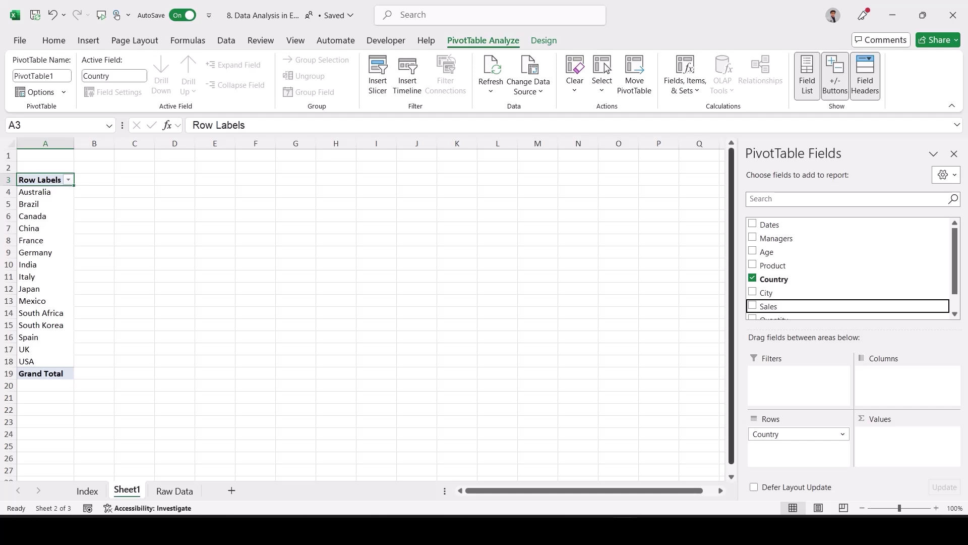
pyautogui.press('space')
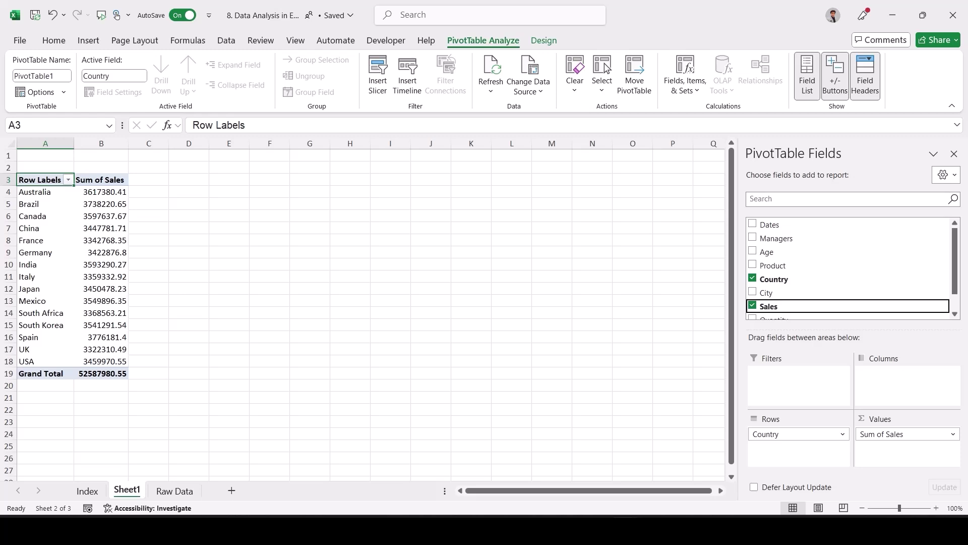
pyautogui.scroll(1, 372, 395)
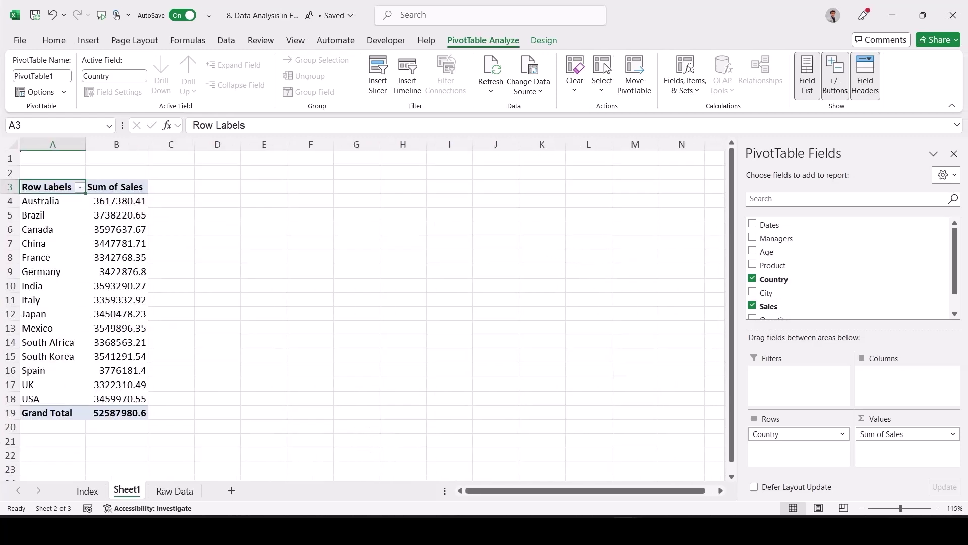
pyautogui.scroll(2, 372, 395)
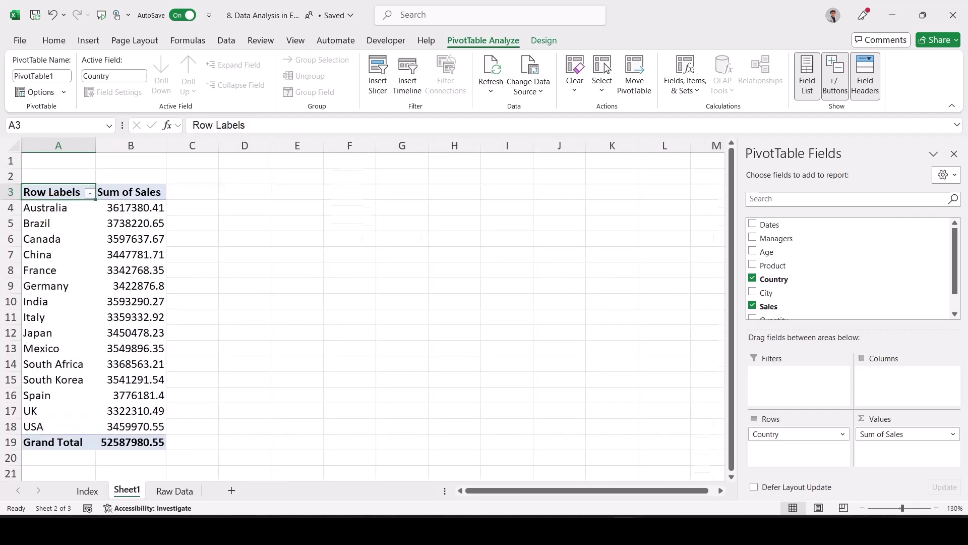
pyautogui.click(148, 198)
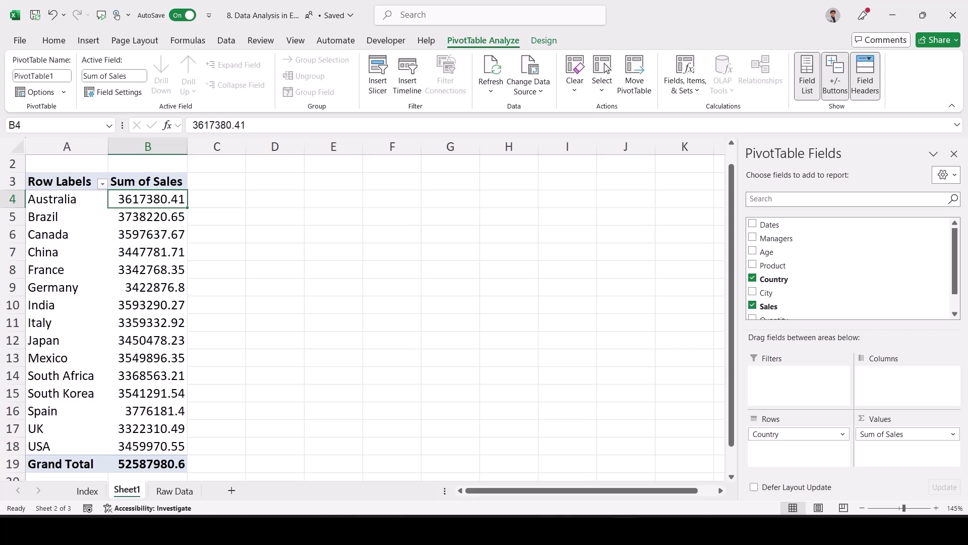
# - Sort the countries by Sum of Sales from largest to smallest, Spain first
pyautogui.click(145, 233)
pyautogui.rightClick(144, 233)
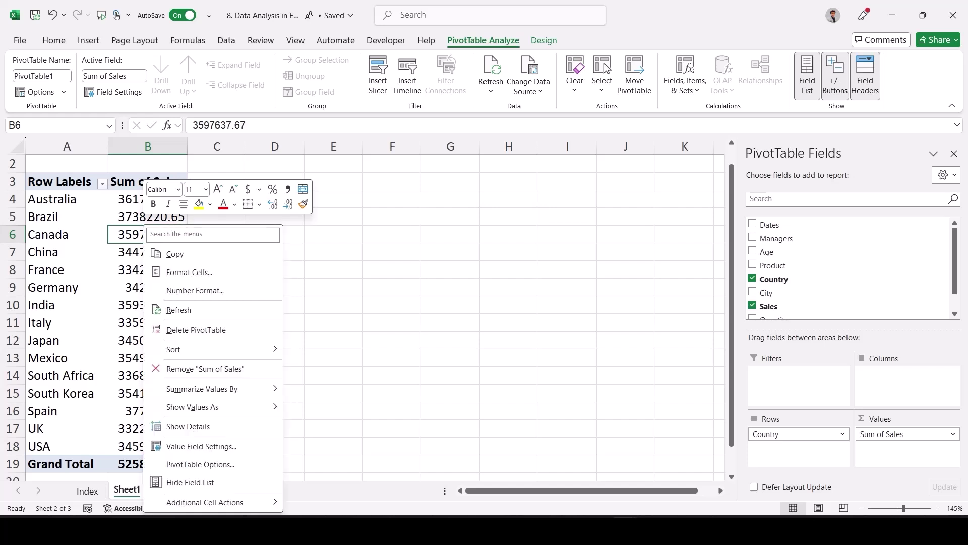
pyautogui.moveTo(202, 349)
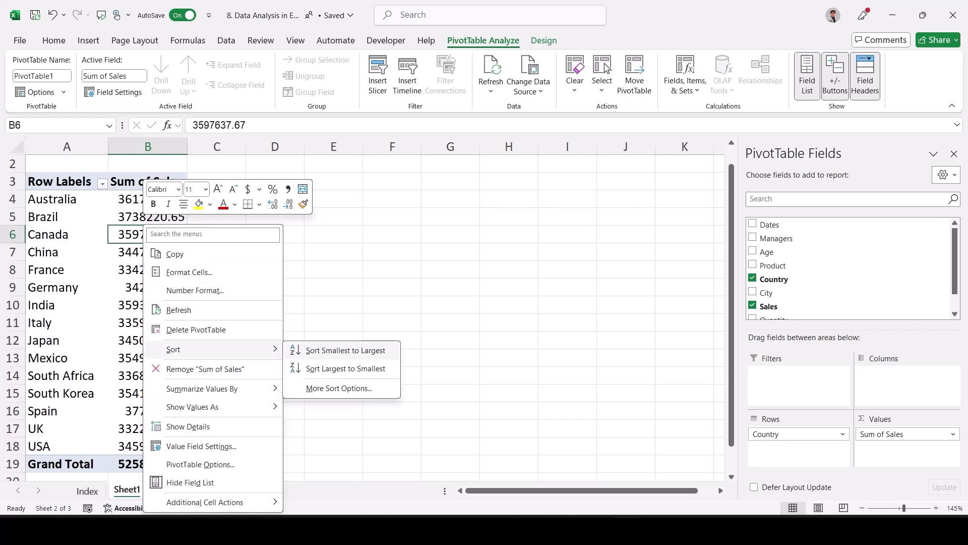
pyautogui.click(346, 369)
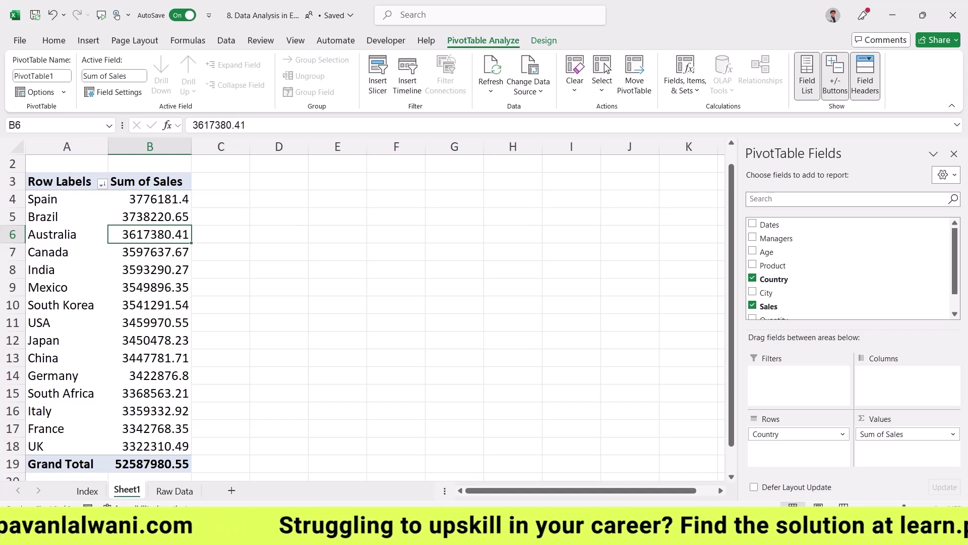
# - Reduce the country sales values B4:B18 to whole numbers with Decrease Decimal
pyautogui.moveTo(150, 198); pyautogui.dragTo(150, 446)
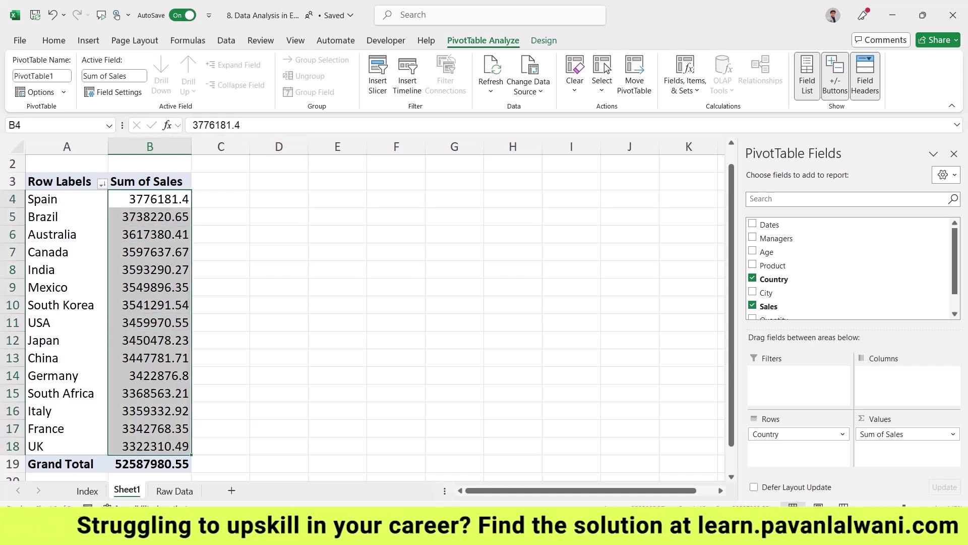
pyautogui.click(54, 41)
pyautogui.click(488, 84)
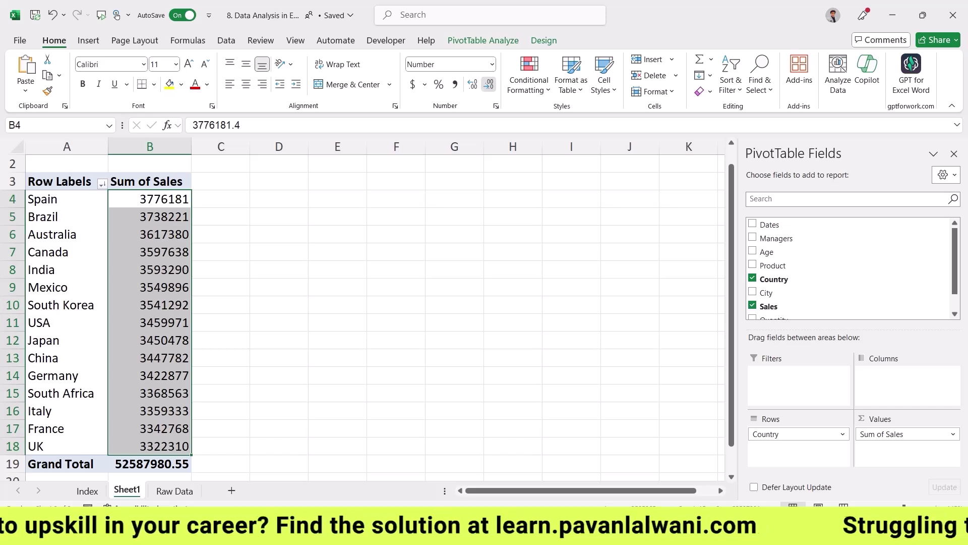
pyautogui.click(150, 216)
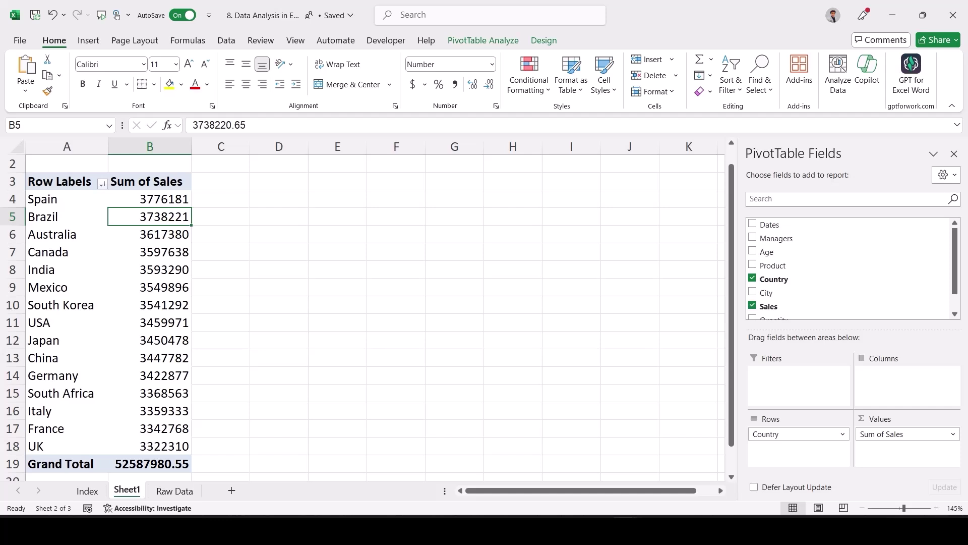
# - Replace Country with City, sort cities by sales largest first, and return to Raw Data
pyautogui.click(752, 279)
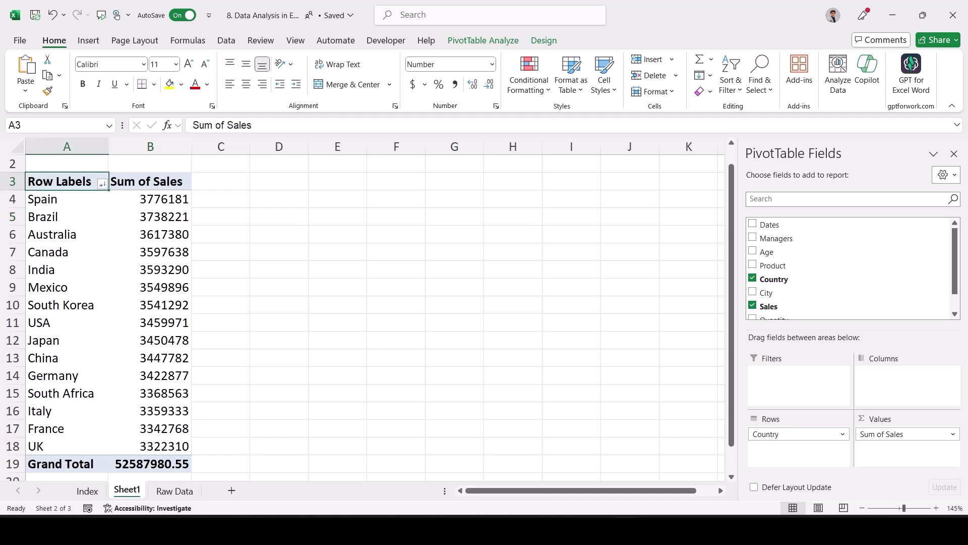
pyautogui.press('space')
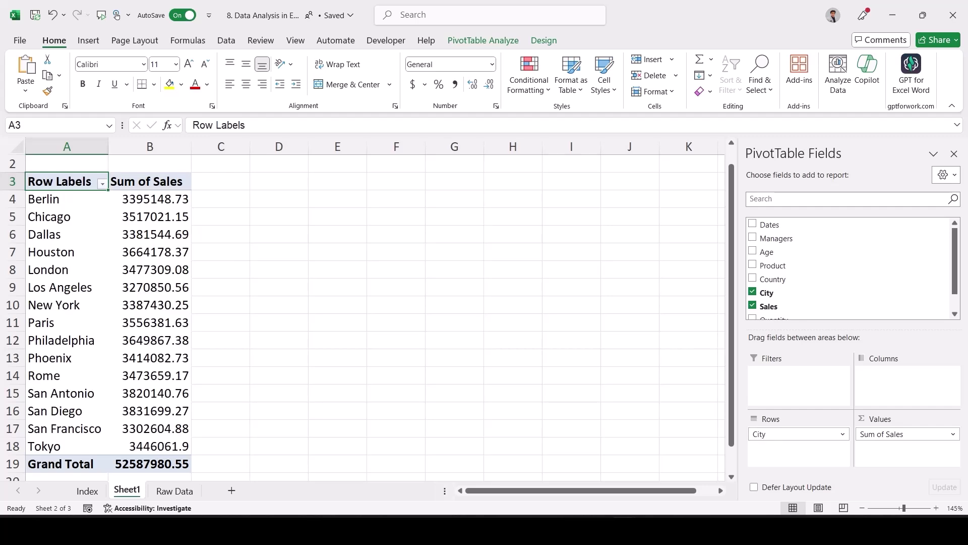
pyautogui.rightClick(147, 253)
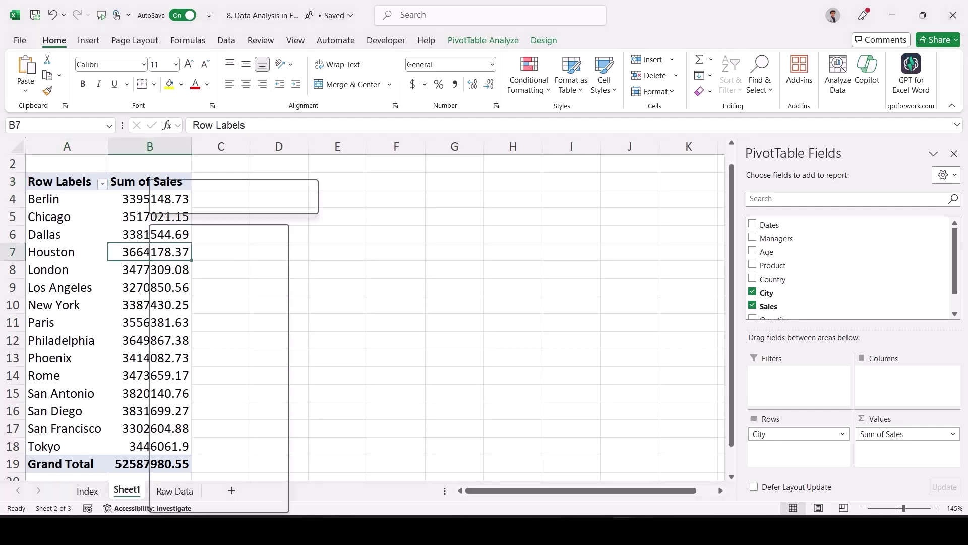
pyautogui.moveTo(202, 349)
pyautogui.click(352, 368)
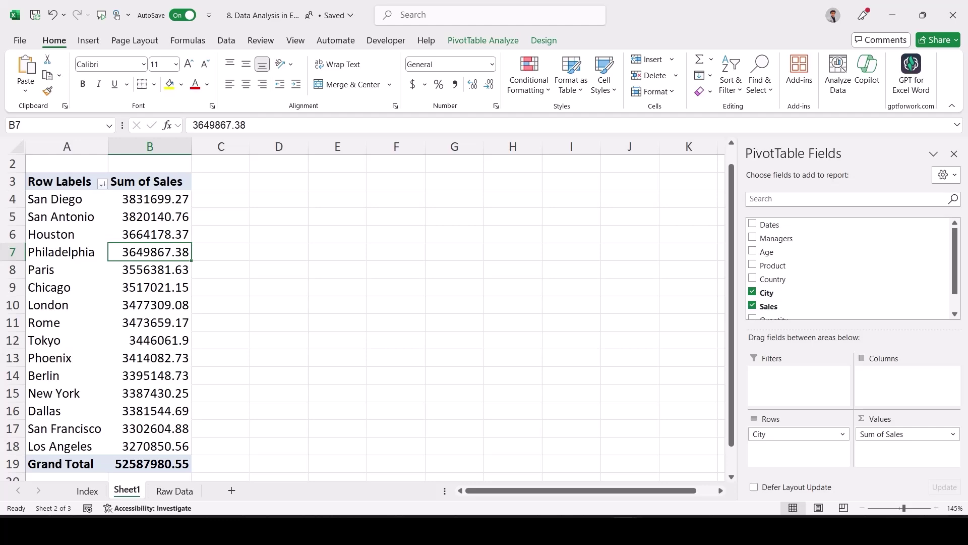
pyautogui.click(174, 490)
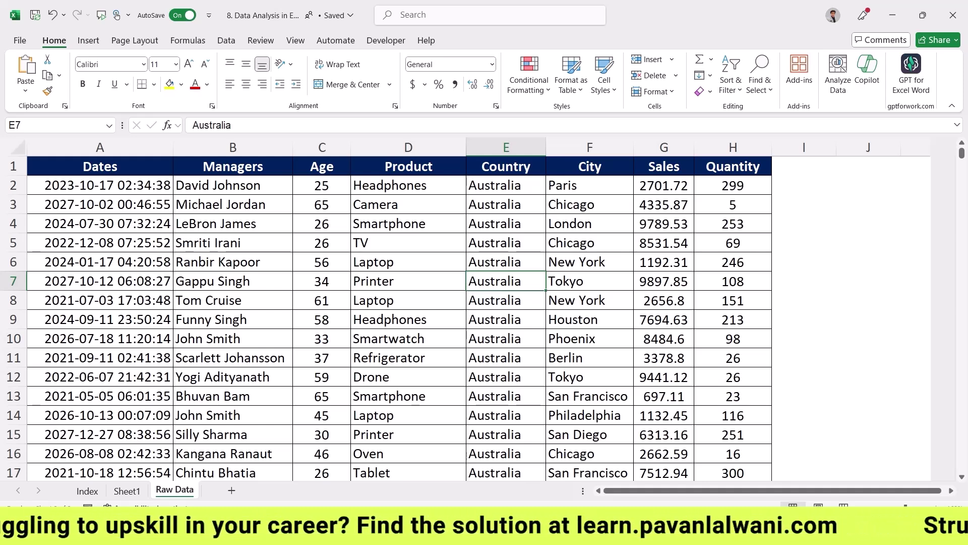
# - Insert PivotTable2 on a new worksheet from the Raw Data range A1:H10001
pyautogui.click(259, 284)
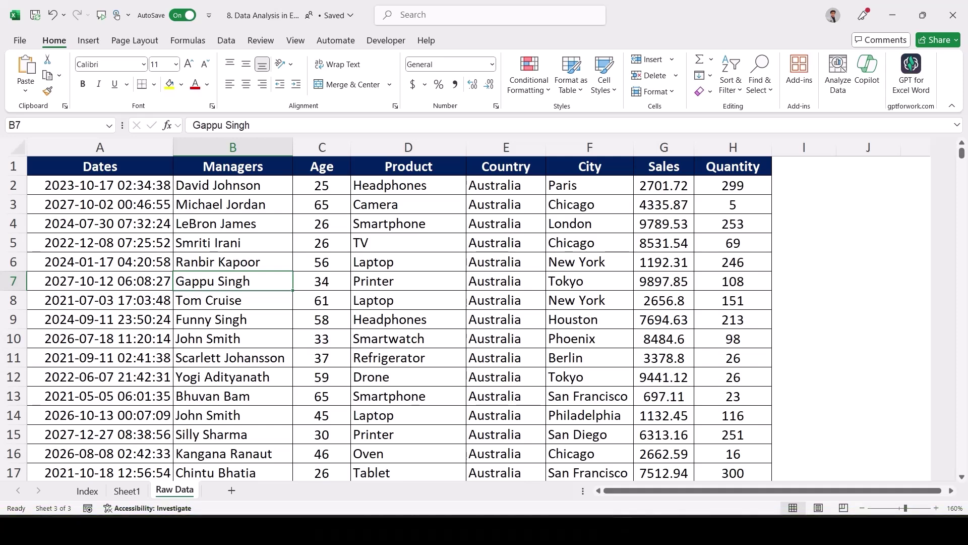
pyautogui.click(89, 41)
pyautogui.click(30, 65)
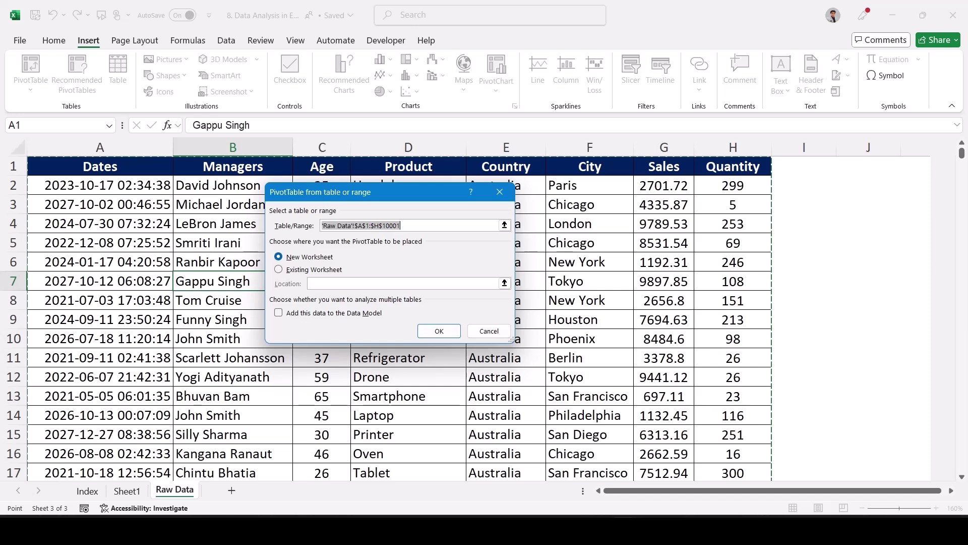
pyautogui.click(438, 331)
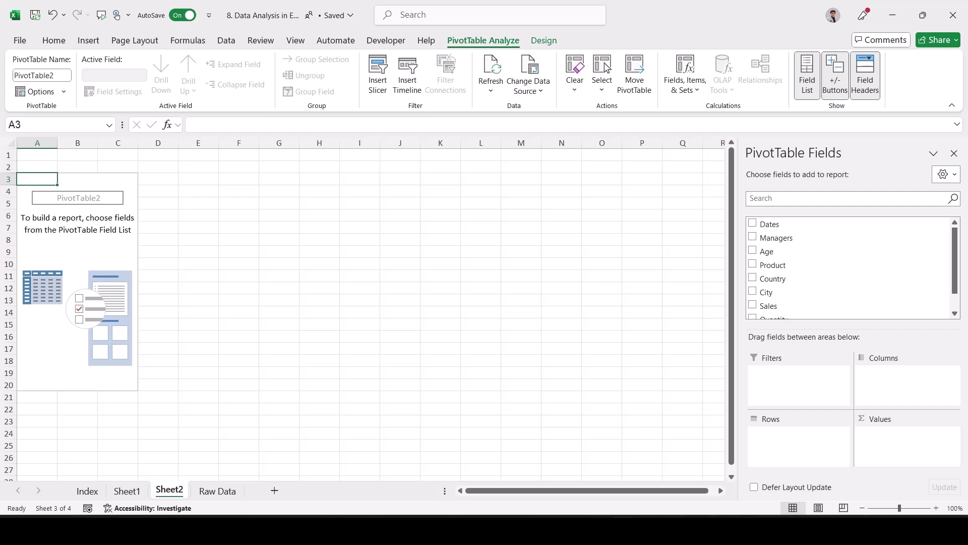
# - Show Sum of Sales by Product, sorted largest to smallest from Smartphone down to TV
pyautogui.click(753, 265)
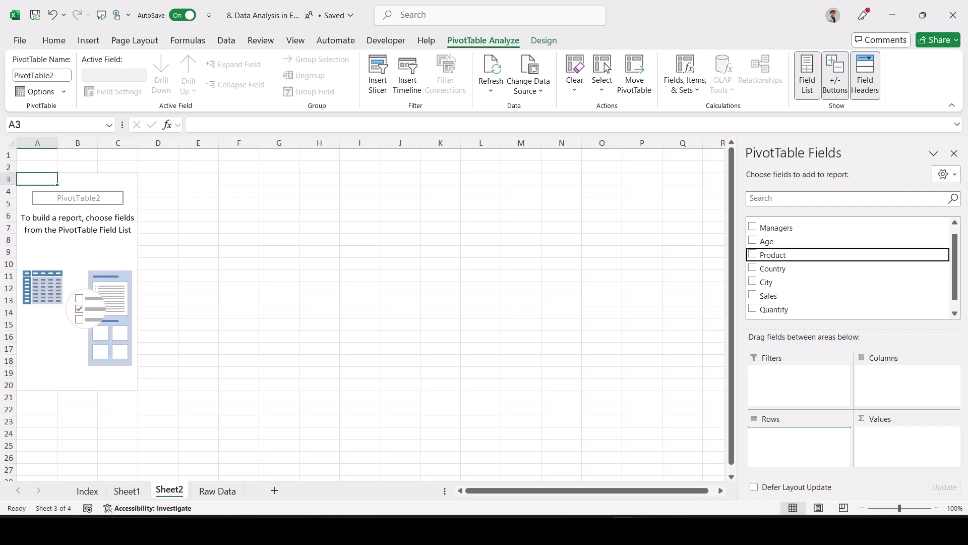
pyautogui.click(752, 295)
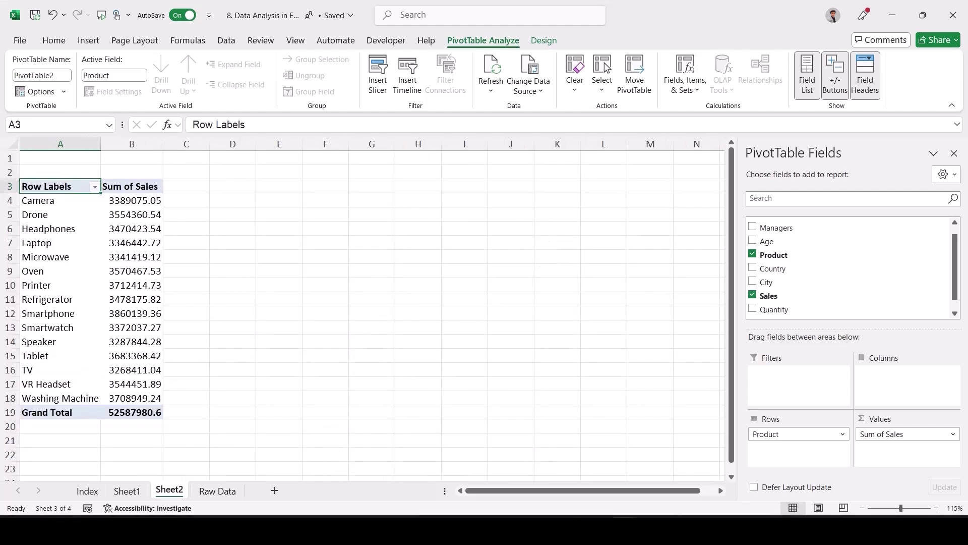
pyautogui.scroll(2, 420, 355)
pyautogui.scroll(2, 419, 354)
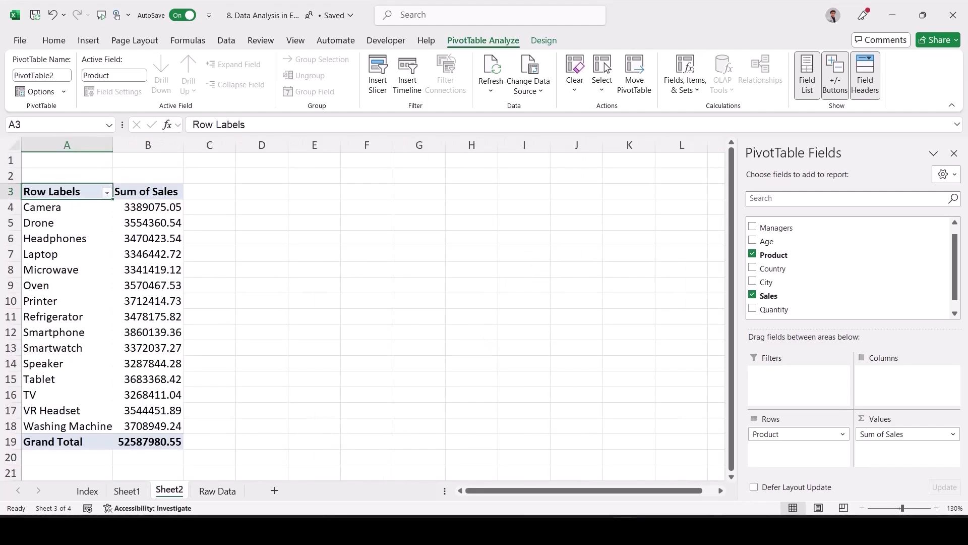
pyautogui.rightClick(151, 270)
pyautogui.moveTo(162, 350)
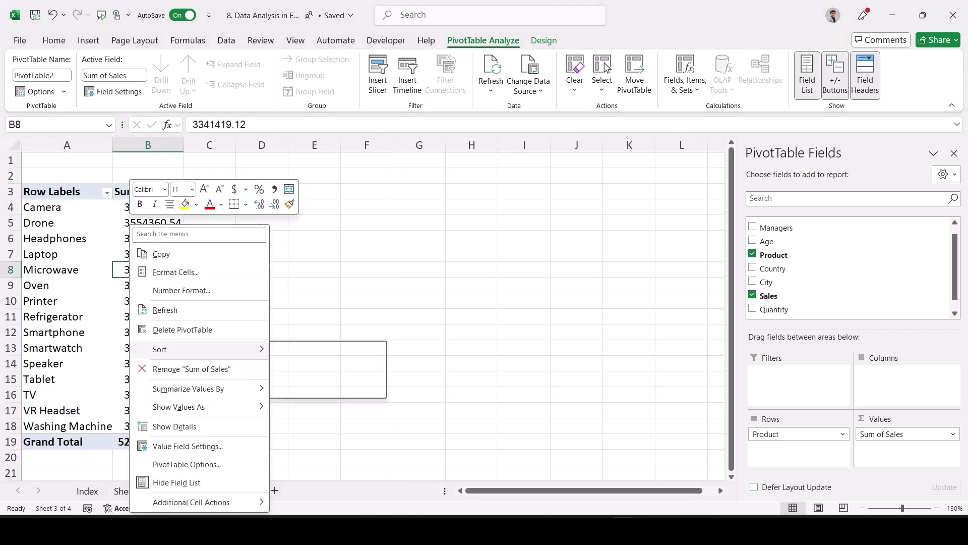
pyautogui.click(332, 368)
pyautogui.click(151, 239)
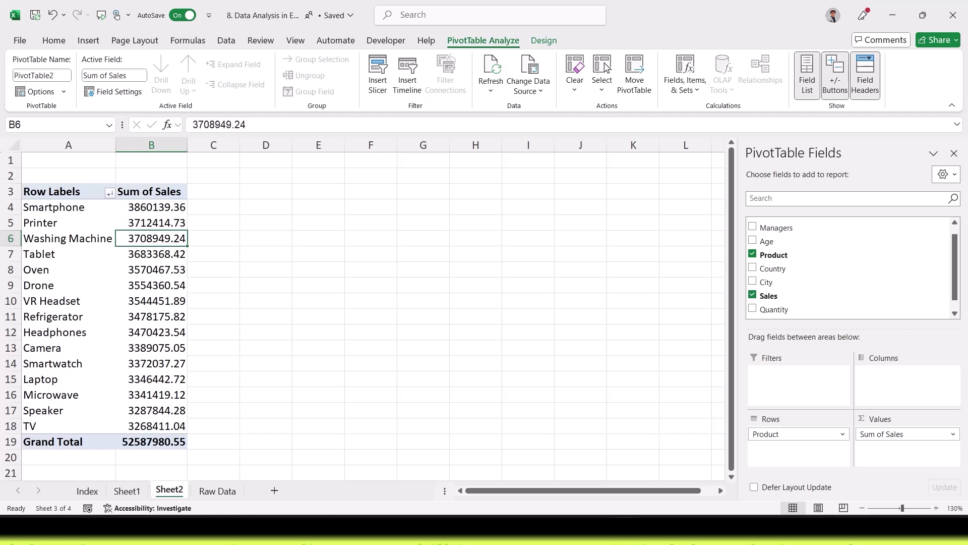
pyautogui.click(151, 332)
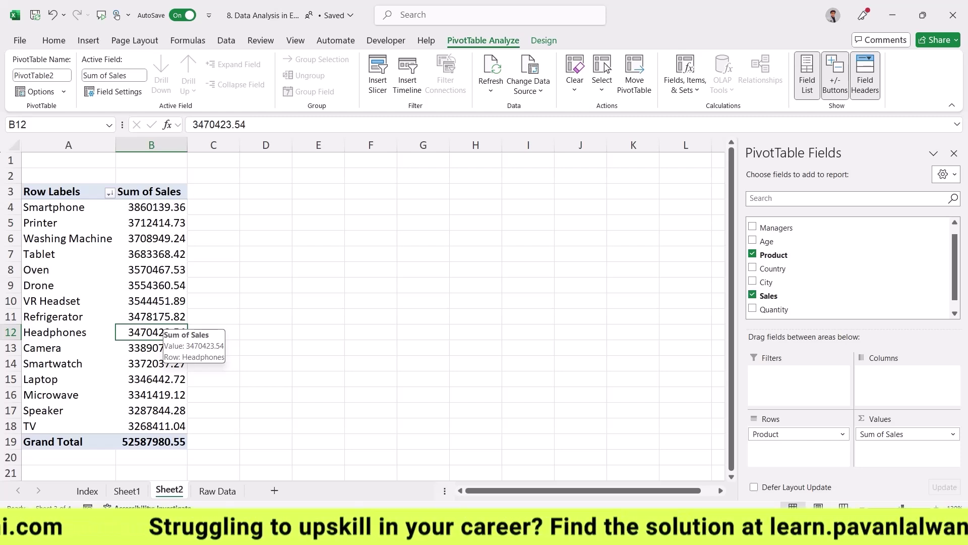
# - Add Country as the column field, splitting each product's sales by country
pyautogui.moveTo(773, 268); pyautogui.dragTo(903, 373)
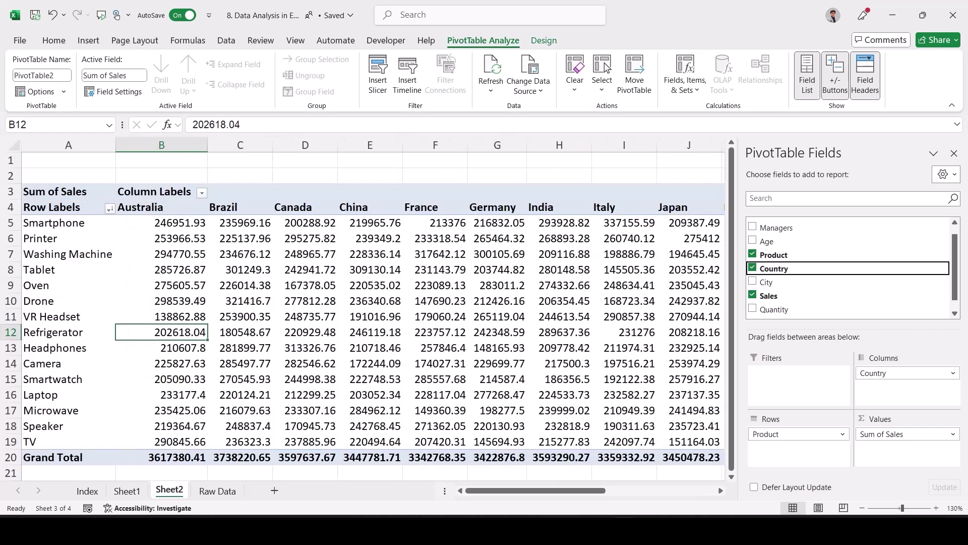
pyautogui.moveTo(555, 328)
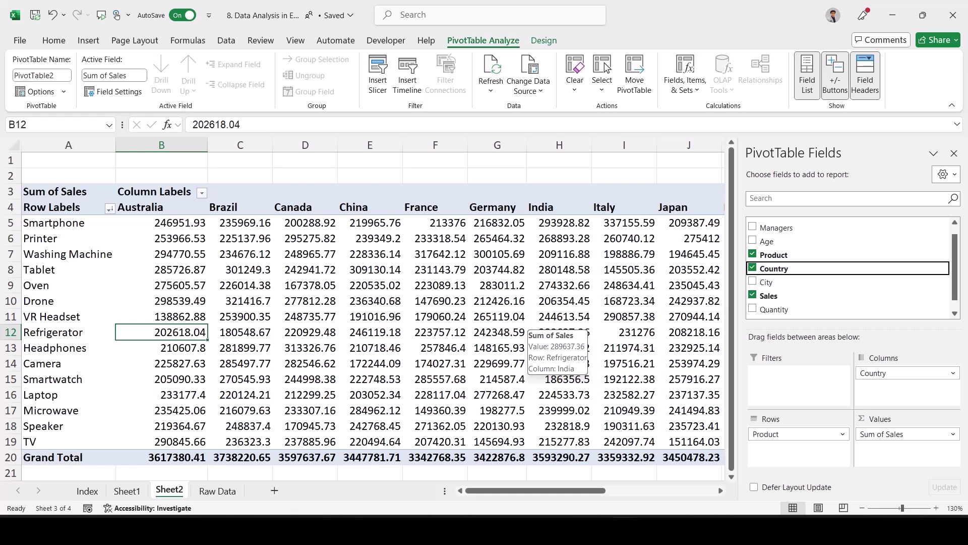
pyautogui.hscroll(4, 432, 331)
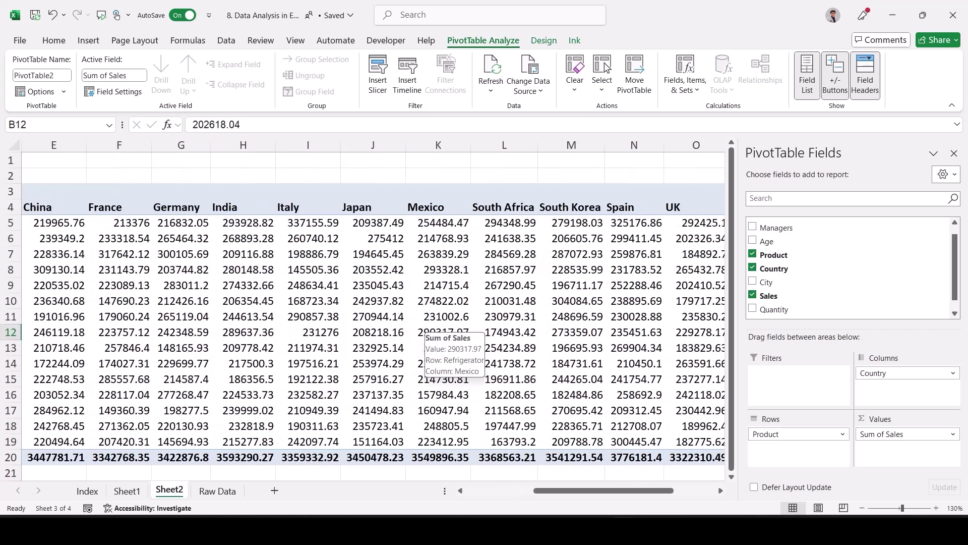
pyautogui.moveTo(605, 491); pyautogui.dragTo(537, 490)
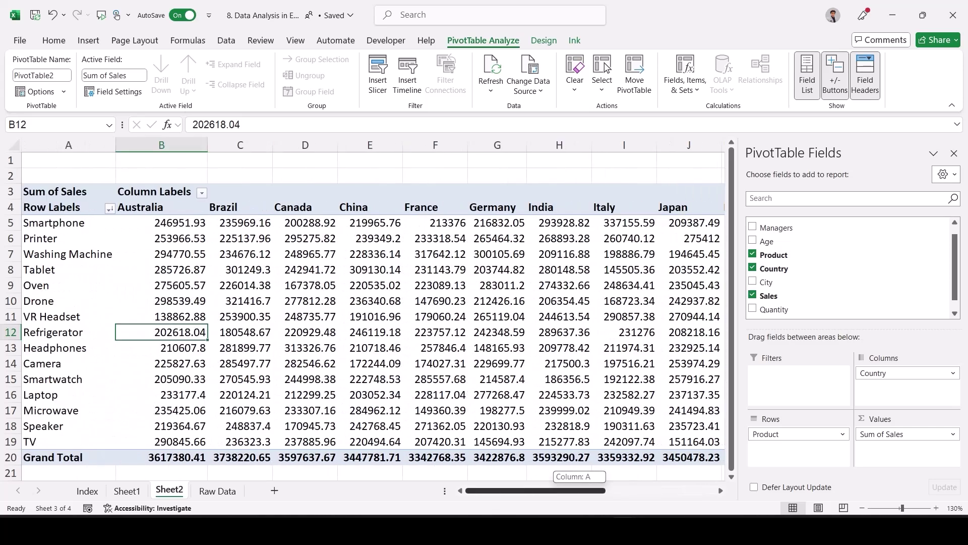
pyautogui.click(162, 222)
pyautogui.moveTo(394, 282)
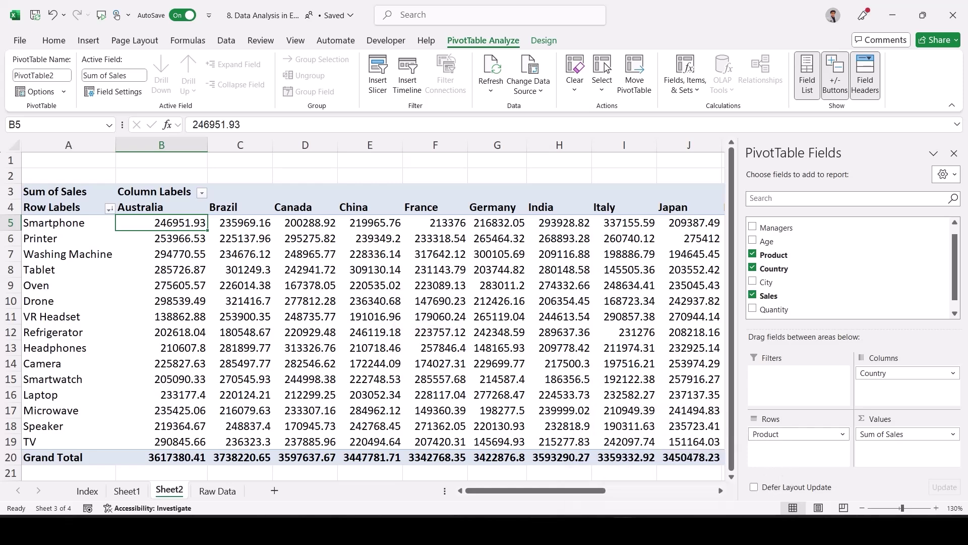
# - Swap the layout to Country rows and Product columns, then select the value cells from B5
pyautogui.moveTo(798, 434)
pyautogui.mouseDown()
pyautogui.moveTo(908, 381)
pyautogui.moveTo(832, 404)
pyautogui.moveTo(798, 434)
pyautogui.mouseUp()
pyautogui.click(446, 238)
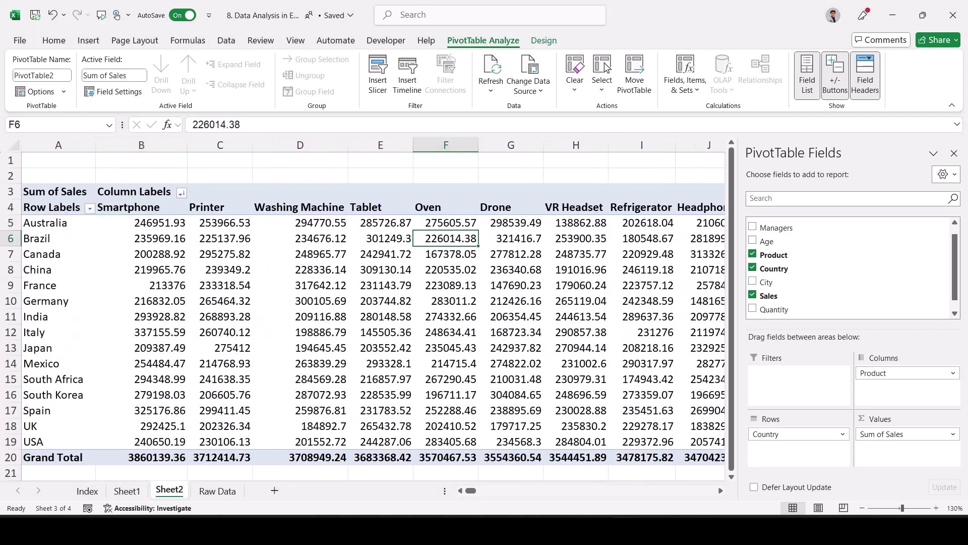
pyautogui.moveTo(487, 238)
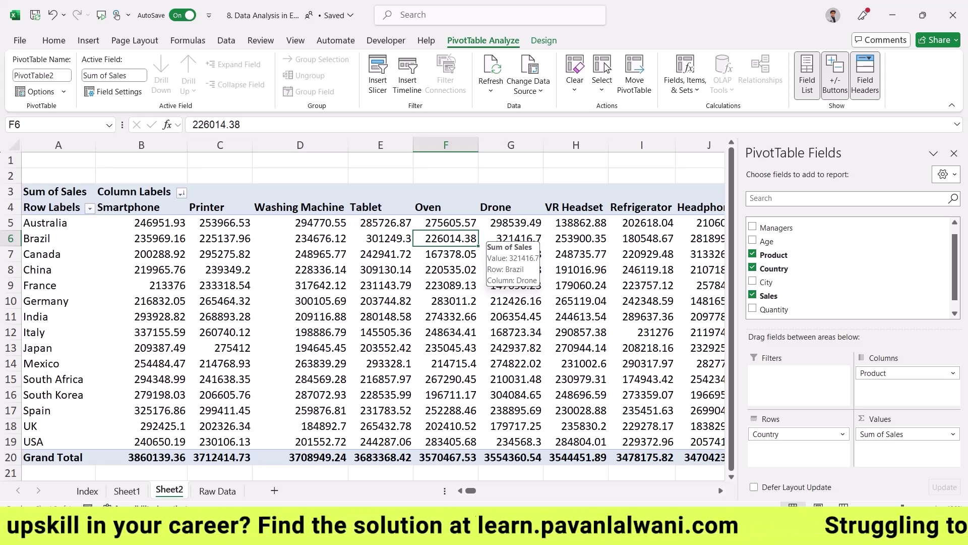
pyautogui.keyDown('ctrl'); pyautogui.scroll(-2, 363, 307); pyautogui.keyUp('ctrl')
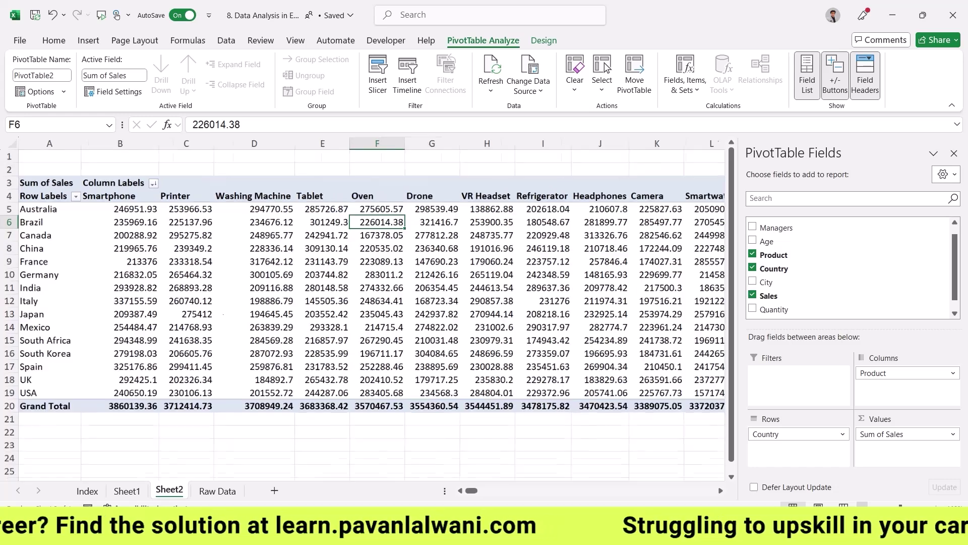
pyautogui.moveTo(126, 203); pyautogui.dragTo(605, 376)
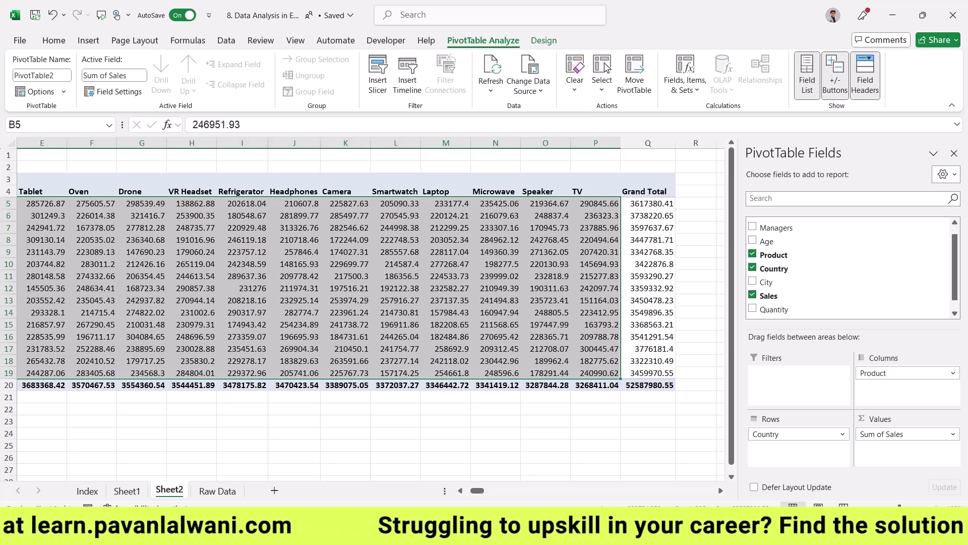
pyautogui.click(53, 40)
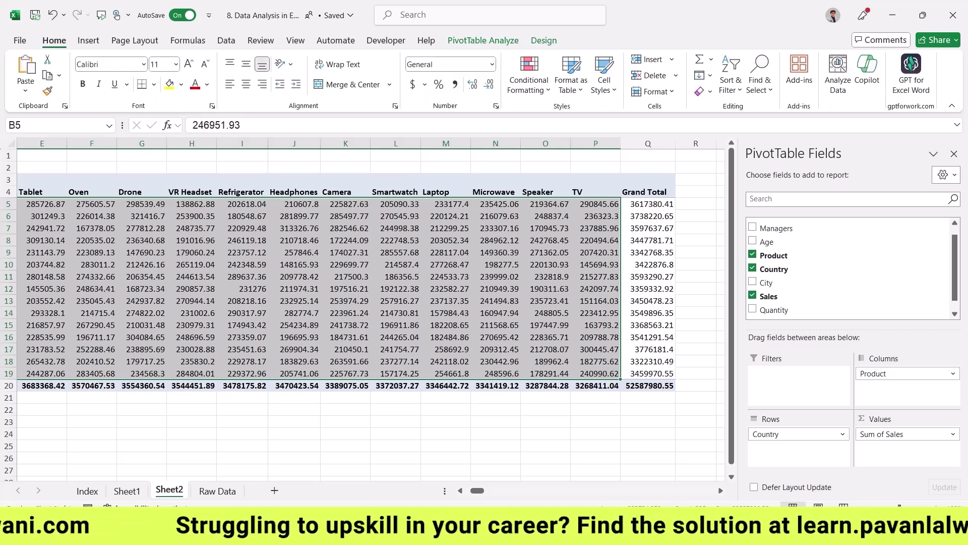
pyautogui.click(530, 80)
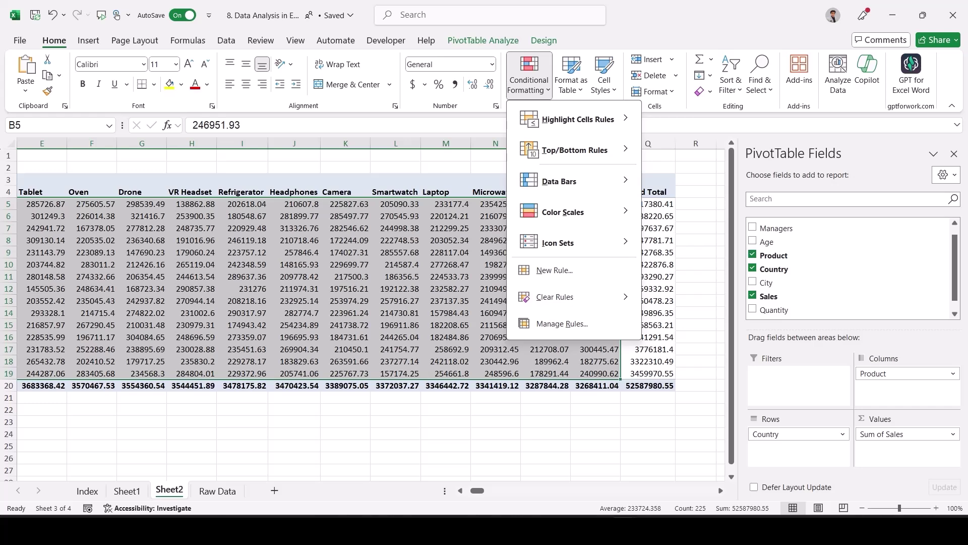
pyautogui.click(527, 183)
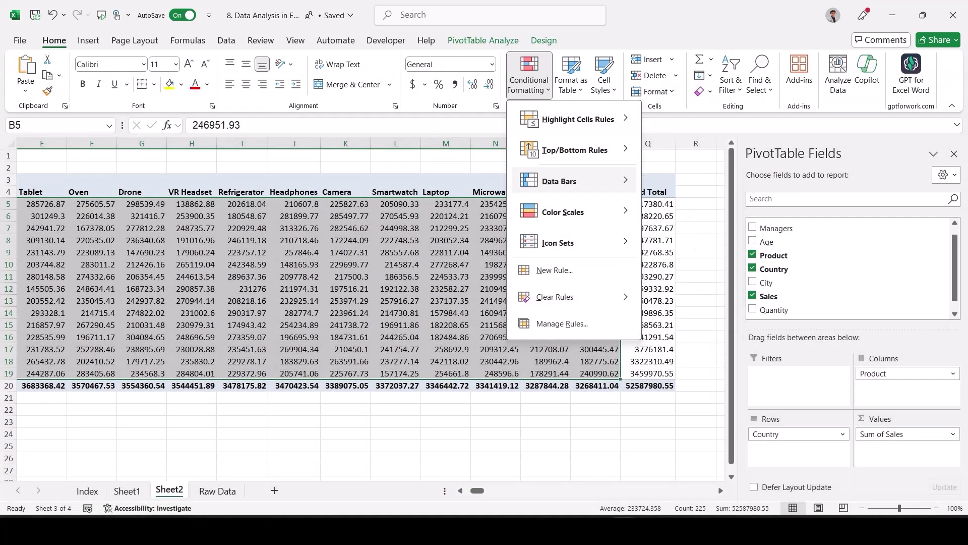
pyautogui.click(691, 265)
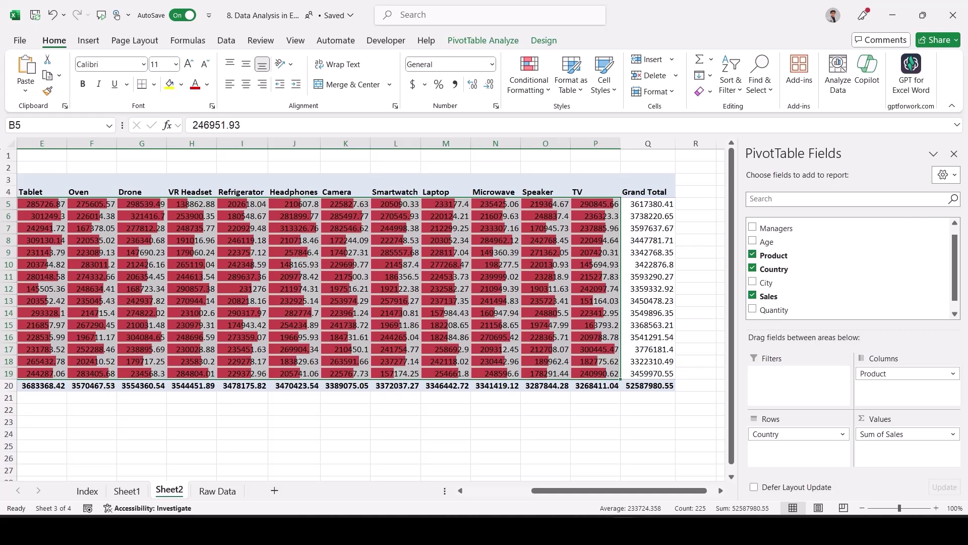
pyautogui.hotkey('ctrl', 'z')
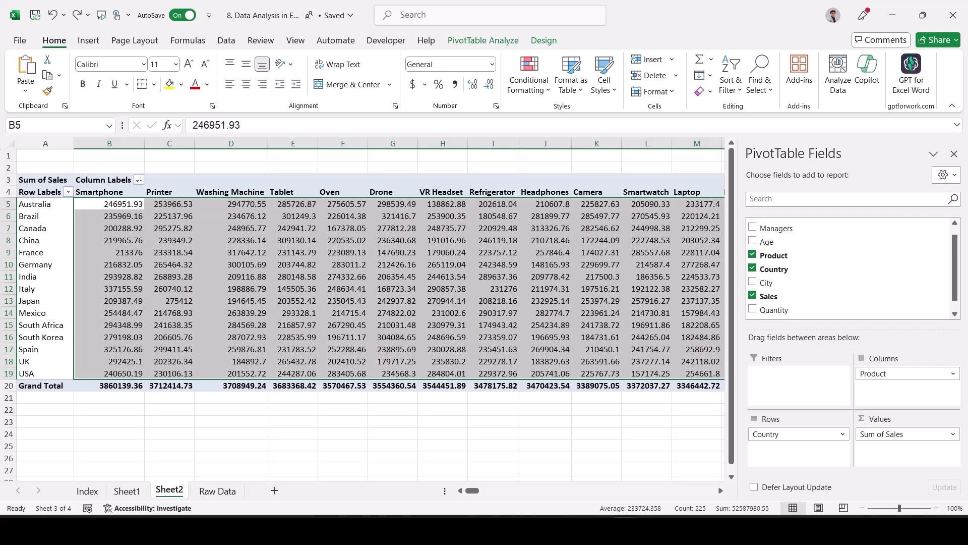
pyautogui.click(529, 75)
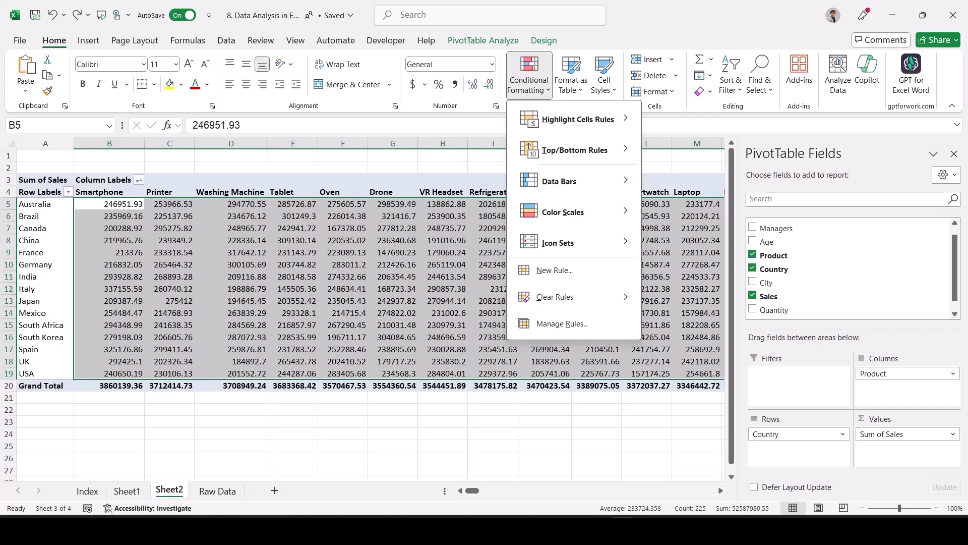
pyautogui.moveTo(578, 119)
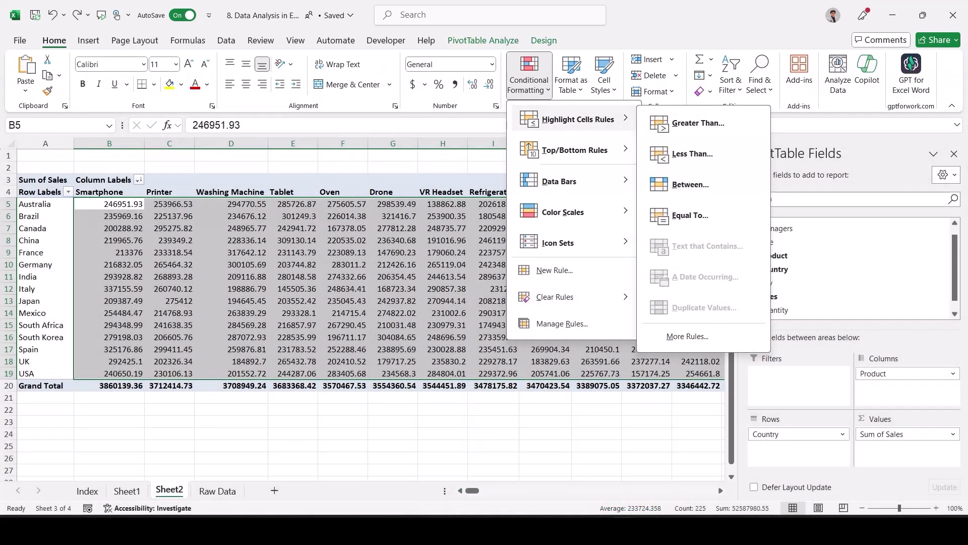
pyautogui.moveTo(578, 150)
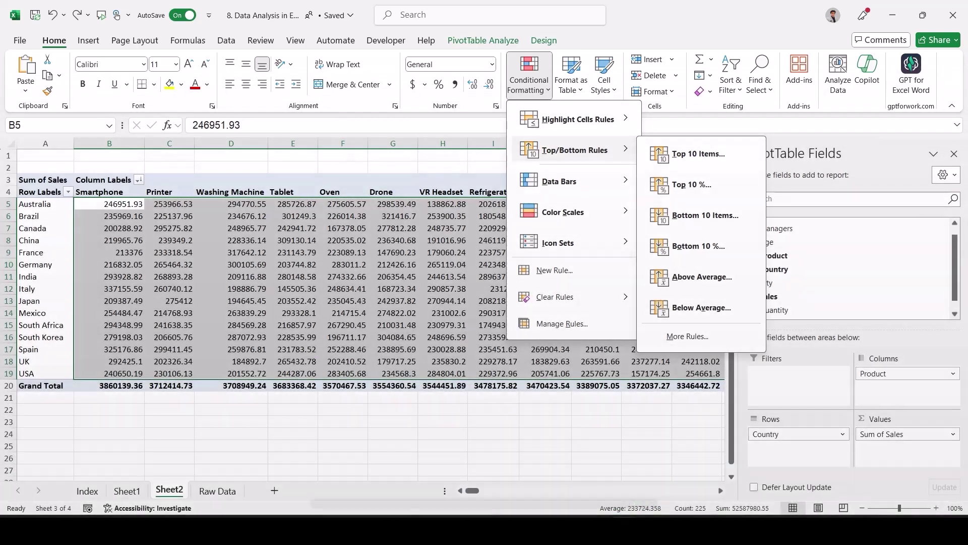
pyautogui.click(698, 154)
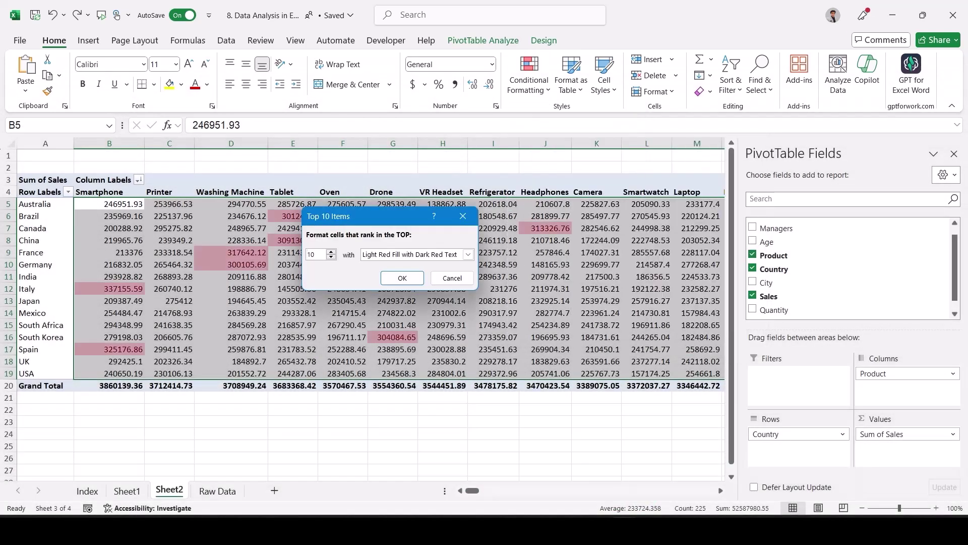
pyautogui.write('3')
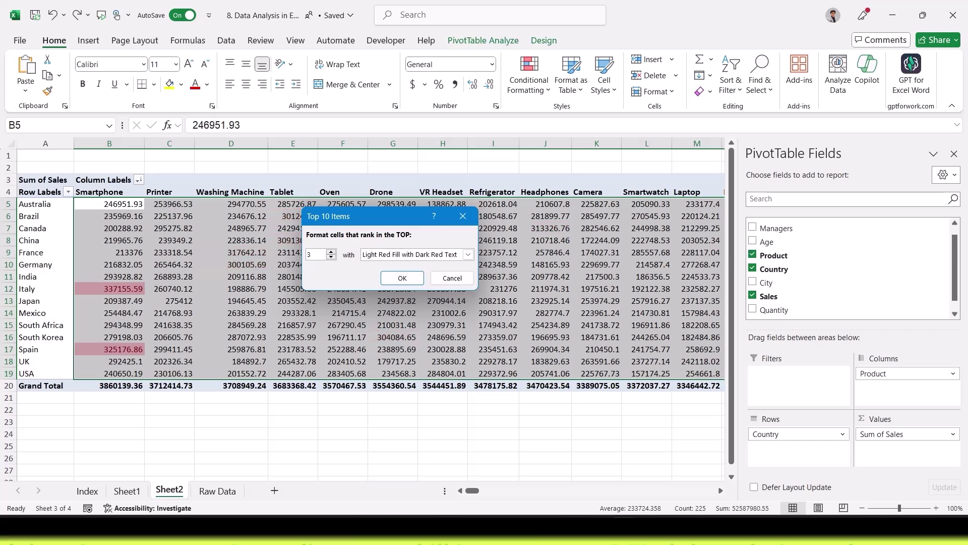
pyautogui.press('Return')
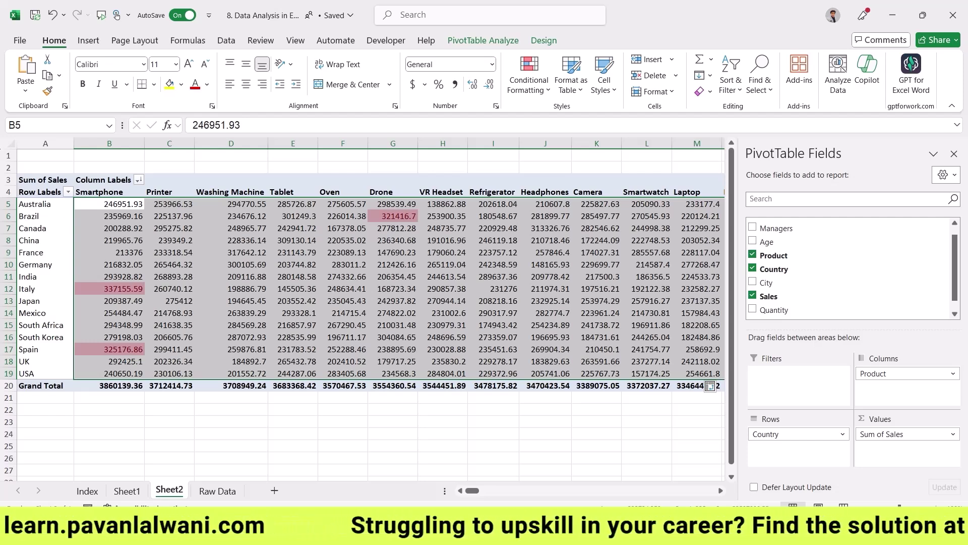
pyautogui.hotkey('ctrl', 'z')
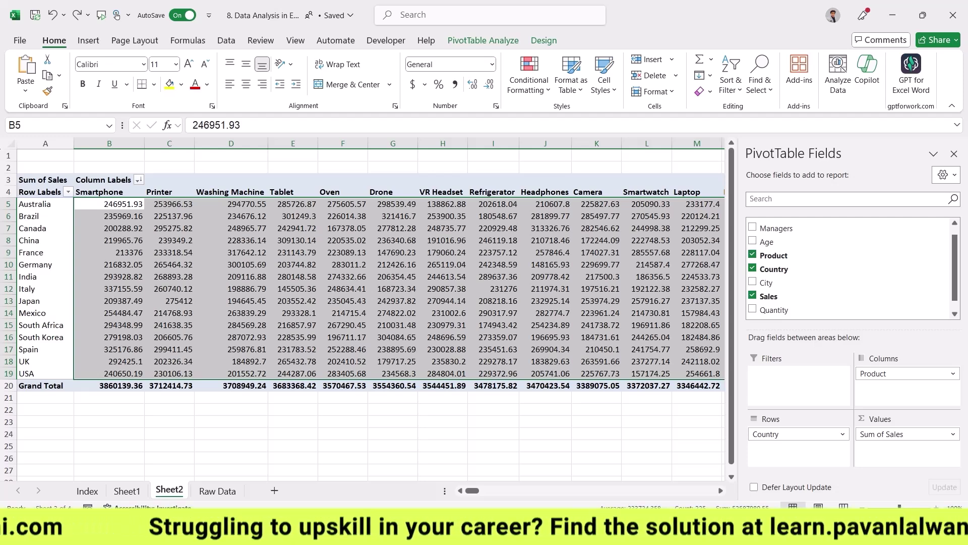
# - Highlight the bottom 3 pivot sales values in light red fill with dark red text
pyautogui.click(529, 76)
pyautogui.moveTo(575, 149)
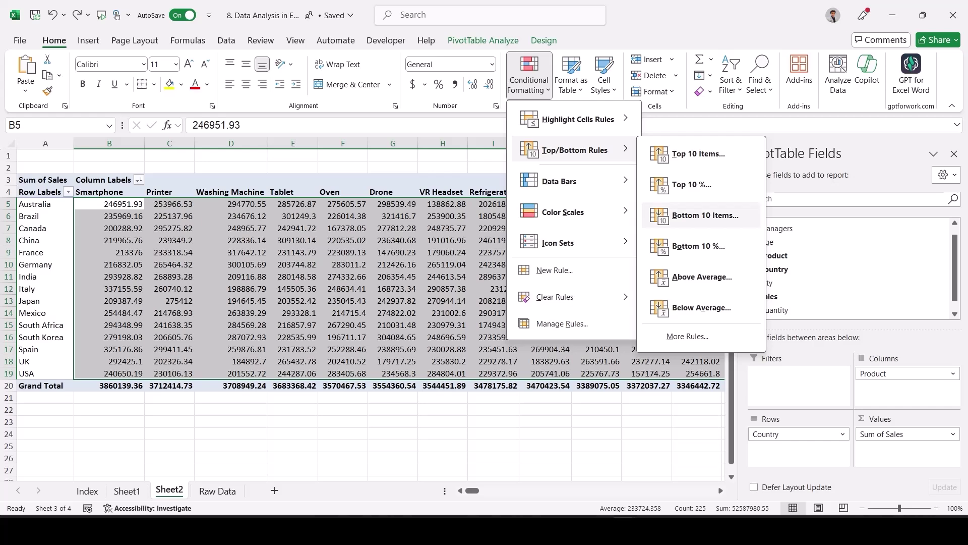
pyautogui.click(705, 216)
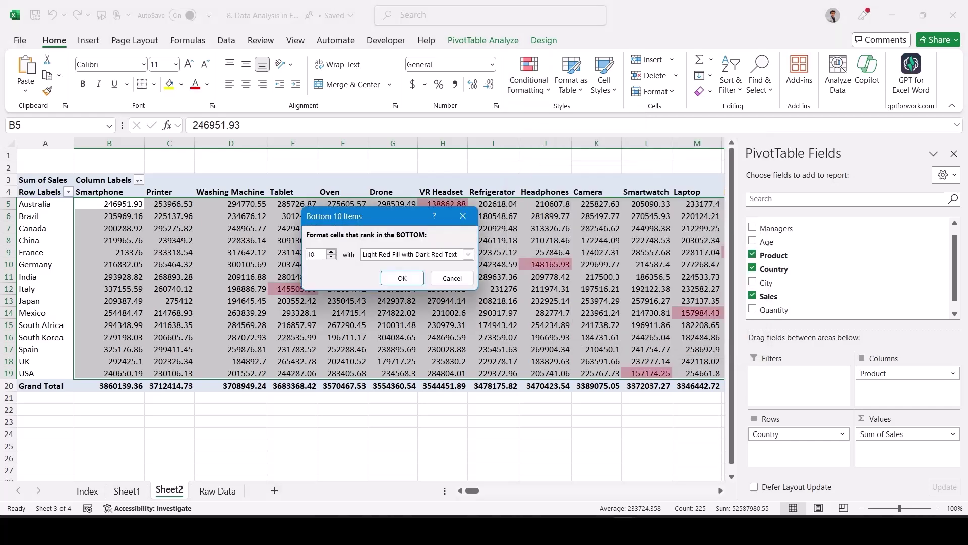
pyautogui.doubleClick(311, 255)
pyautogui.write('3')
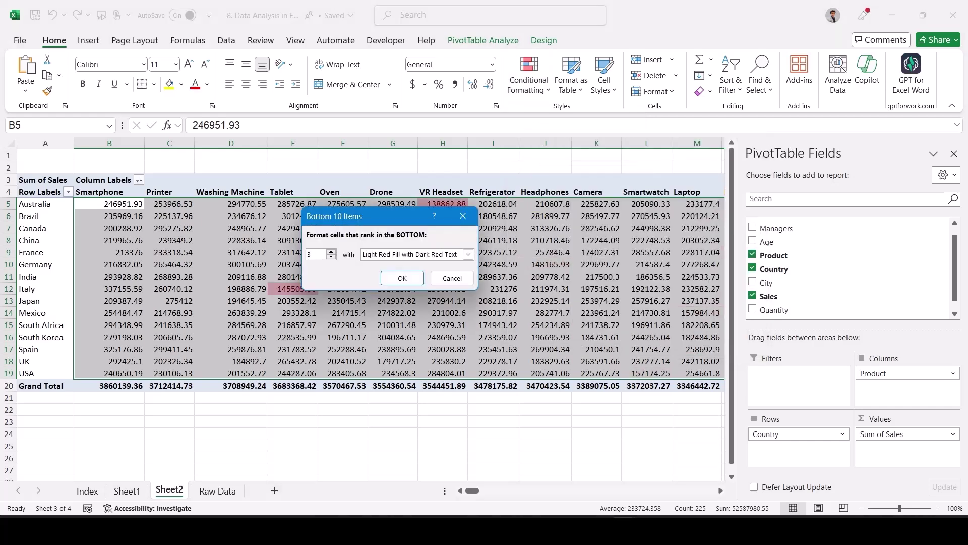
pyautogui.click(402, 278)
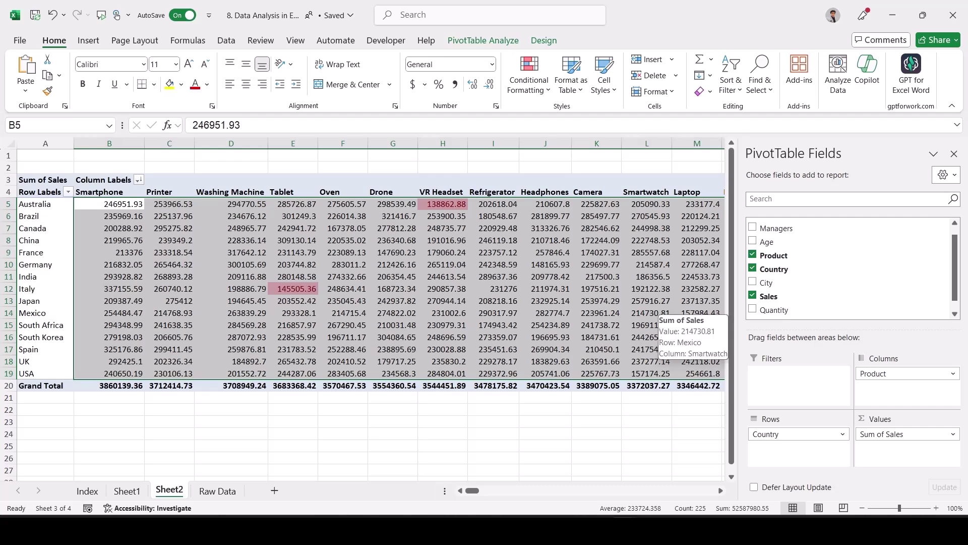
# - Scroll across to check the highlighted values, then return to the Raw Data sheet
pyautogui.hscroll(3, 373, 282)
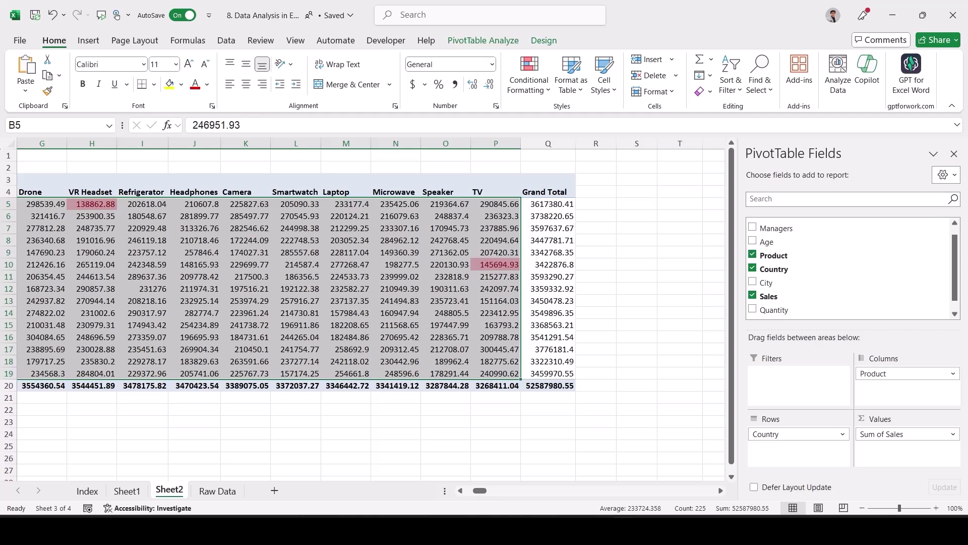
pyautogui.moveTo(480, 491); pyautogui.dragTo(472, 490)
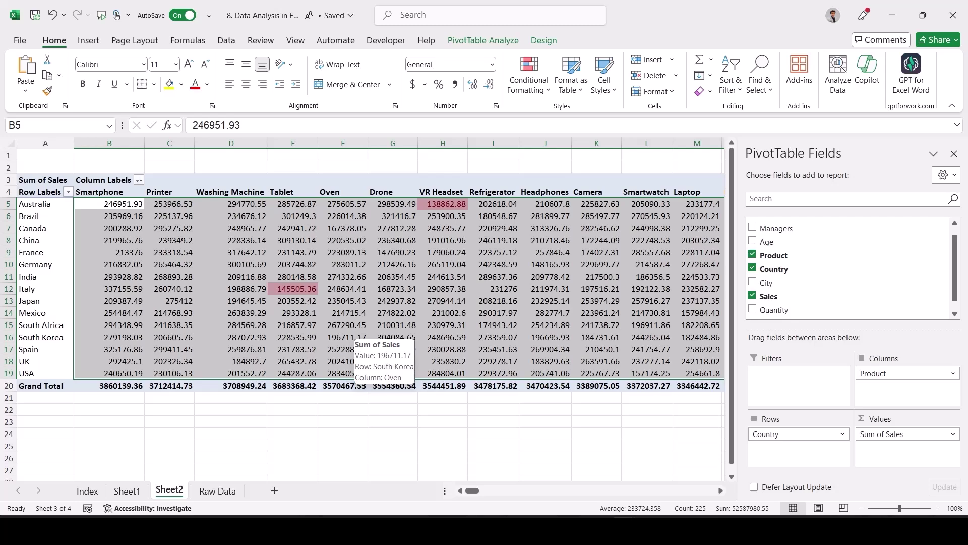
pyautogui.click(217, 490)
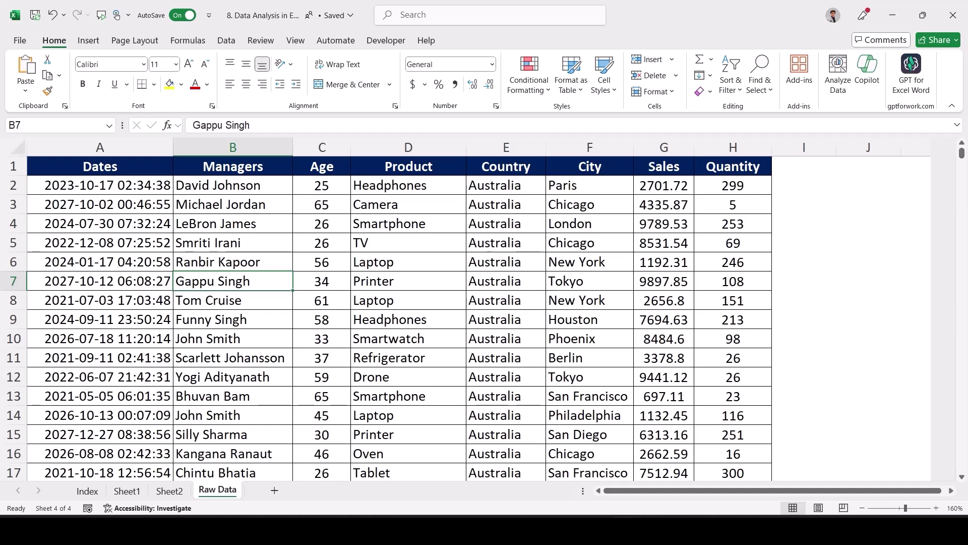
# - Inspect the date values in the Raw Data sheet's Dates column, checking cell A9
pyautogui.click(101, 185)
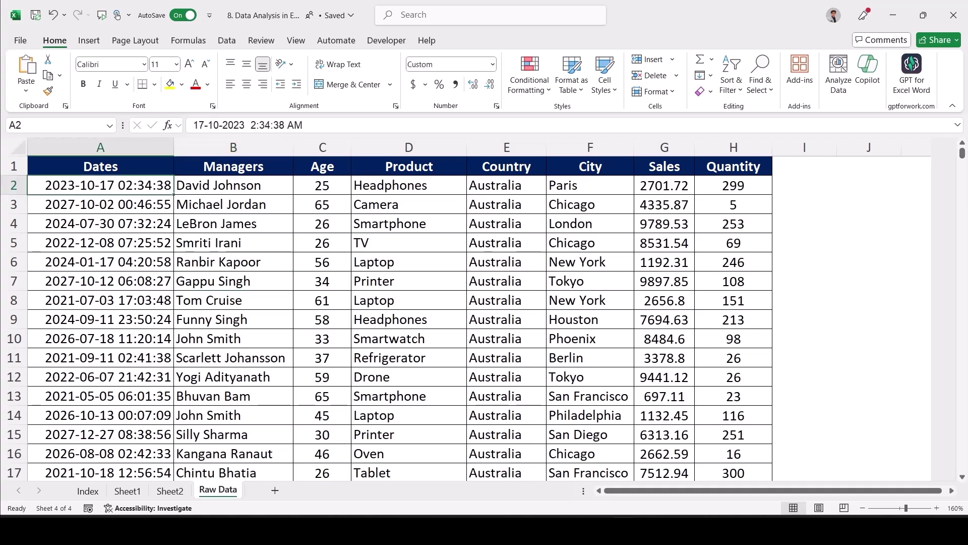
pyautogui.hotkey('ctrl', 'c')
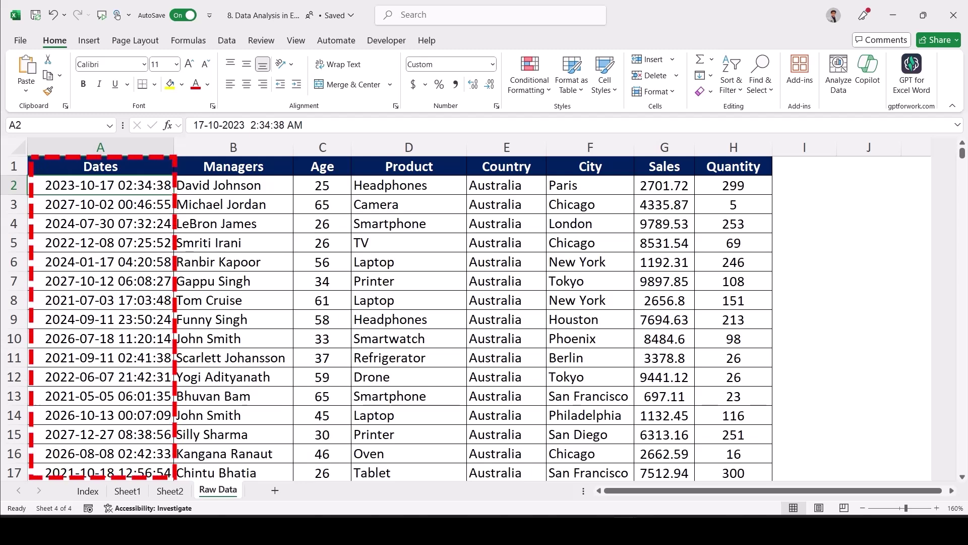
pyautogui.press('Escape')
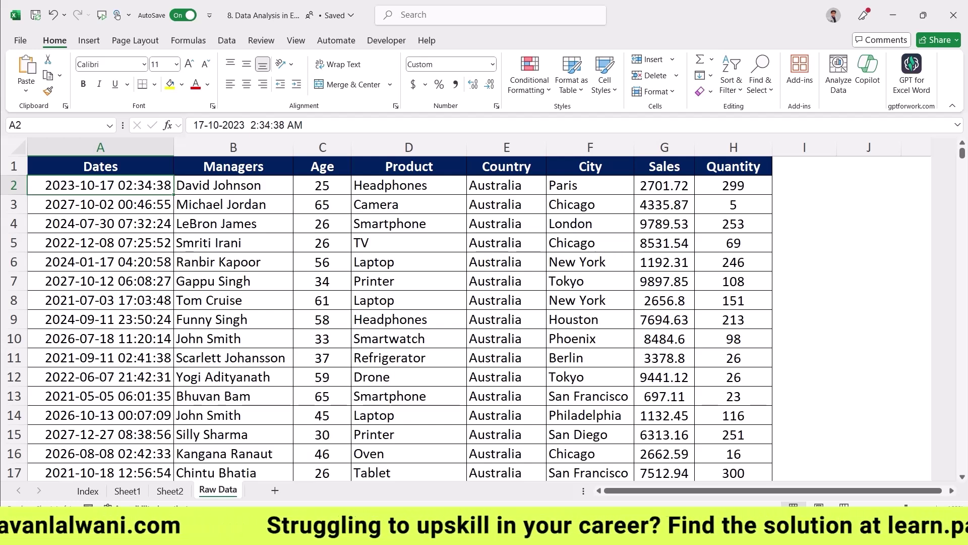
pyautogui.click(101, 319)
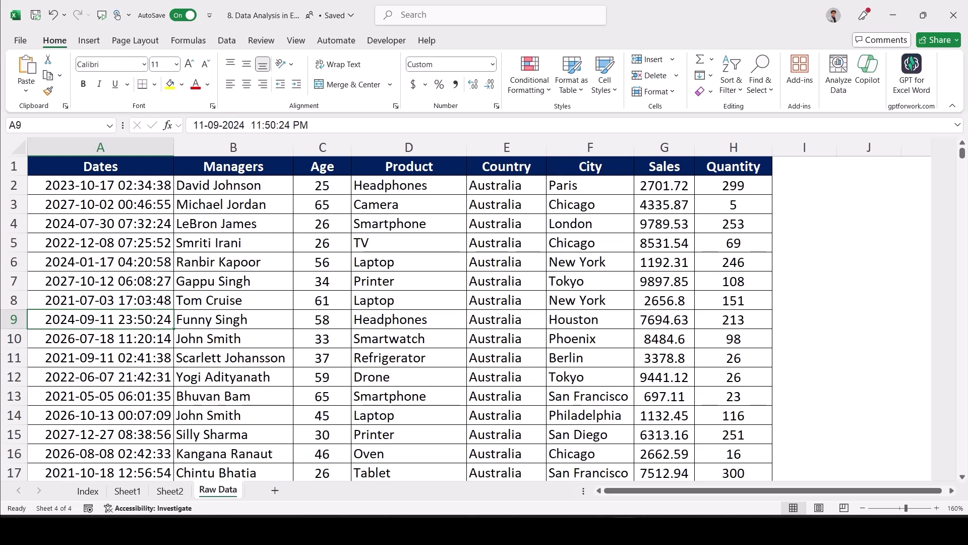
# - Back on Raw Data, select the entire sales table from Dates through Quantity
pyautogui.click(170, 490)
pyautogui.hotkey('ctrl', 'pagedown')
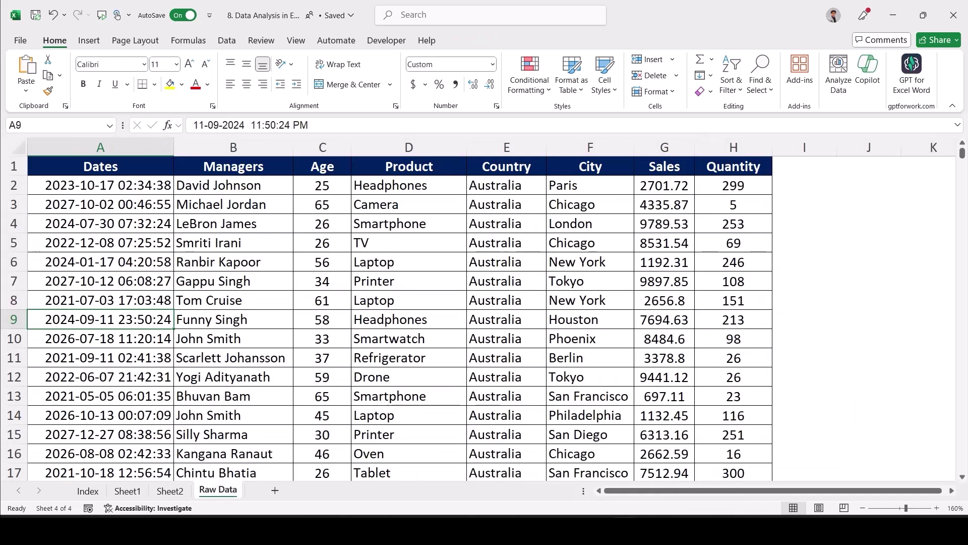
pyautogui.click(233, 281)
pyautogui.hotkey('ctrl', 'c')
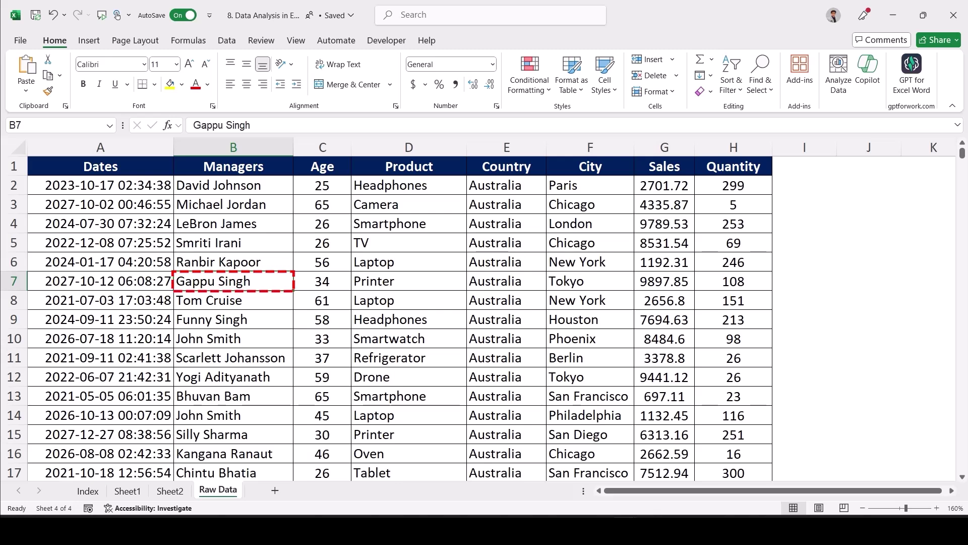
pyautogui.hotkey('ctrl', 'a')
pyautogui.hotkey('ctrl', 'a')
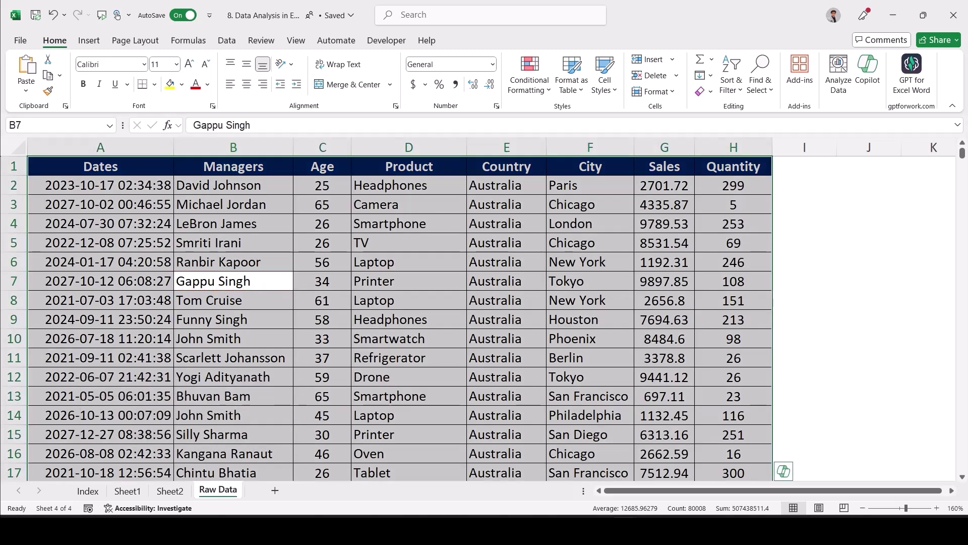
# - Insert a new PivotTable from the selected sales range on a new worksheet
pyautogui.hotkey('alt', 'n')
pyautogui.press('v')
pyautogui.press('t')
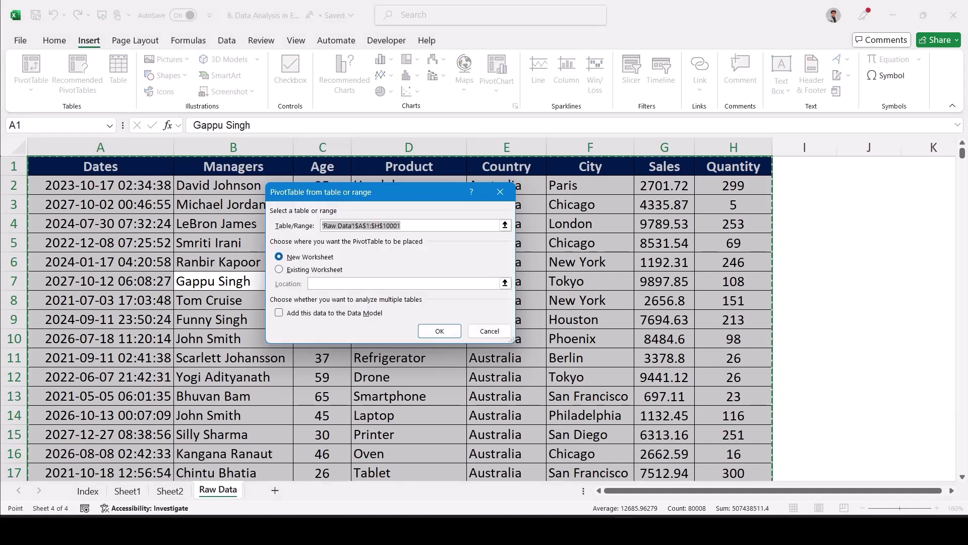
pyautogui.press('Return')
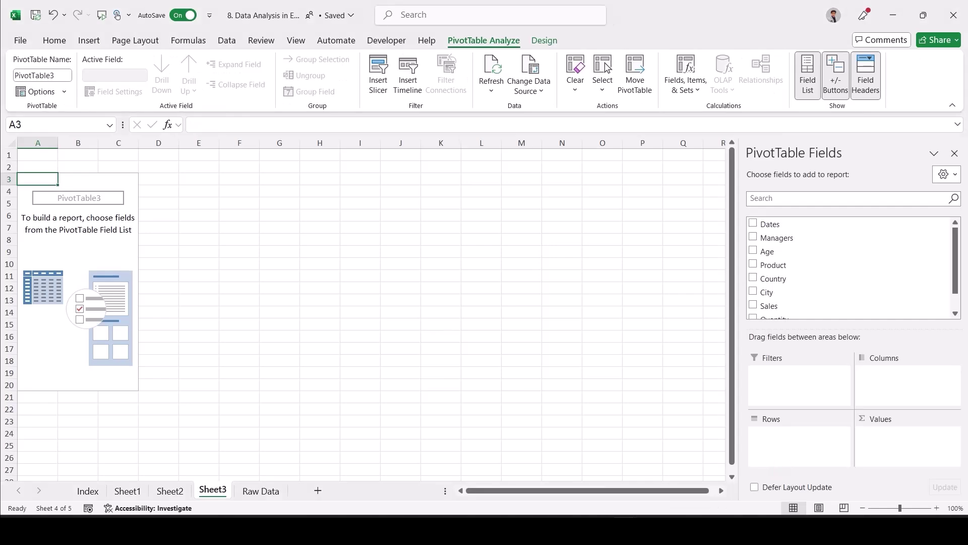
# - Add Dates as year row labels and Sales as values, then return to Sheet3
pyautogui.press('F6')
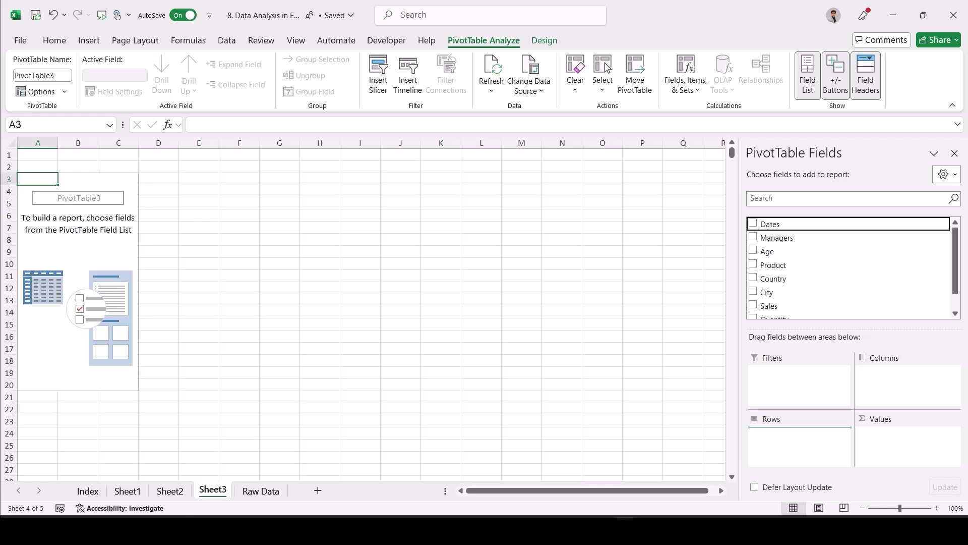
pyautogui.press('space')
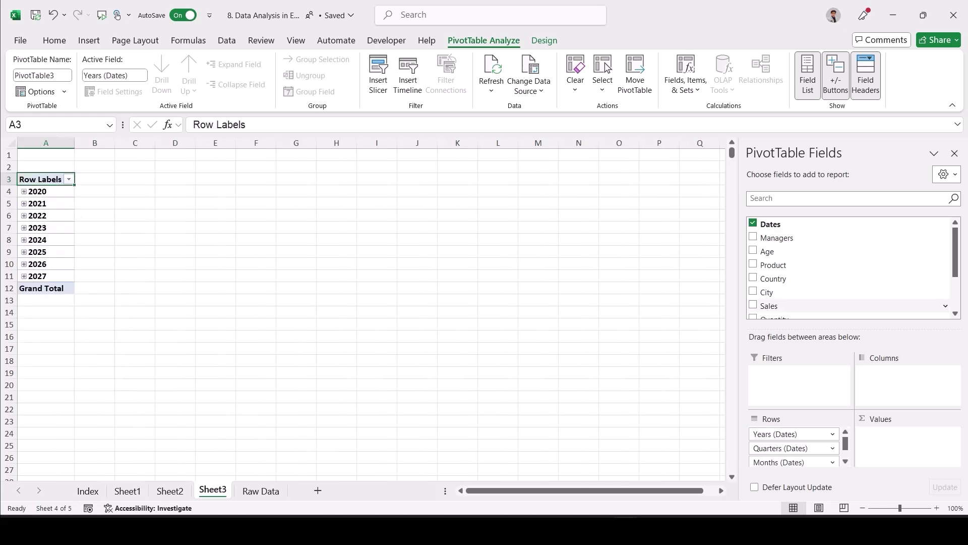
pyautogui.press('space')
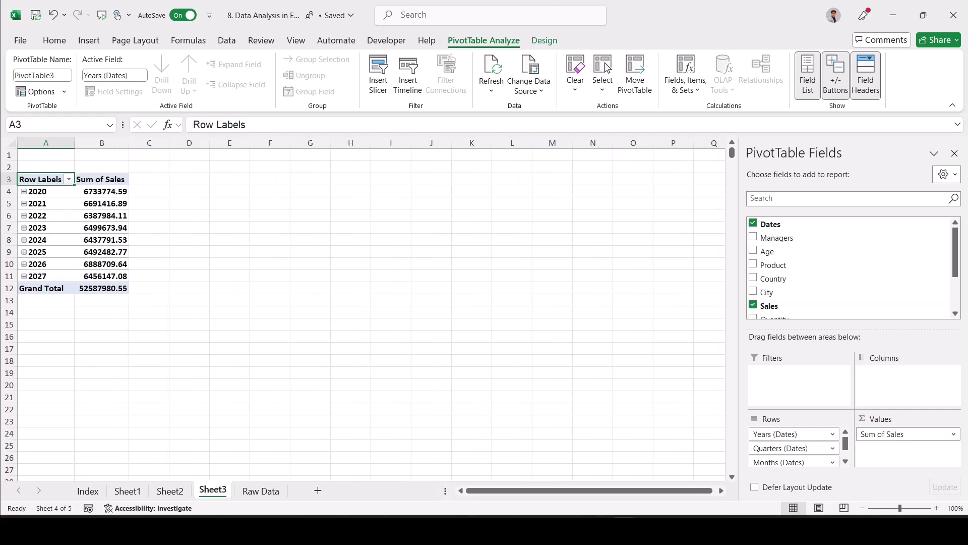
pyautogui.scroll(-2, 502, 337)
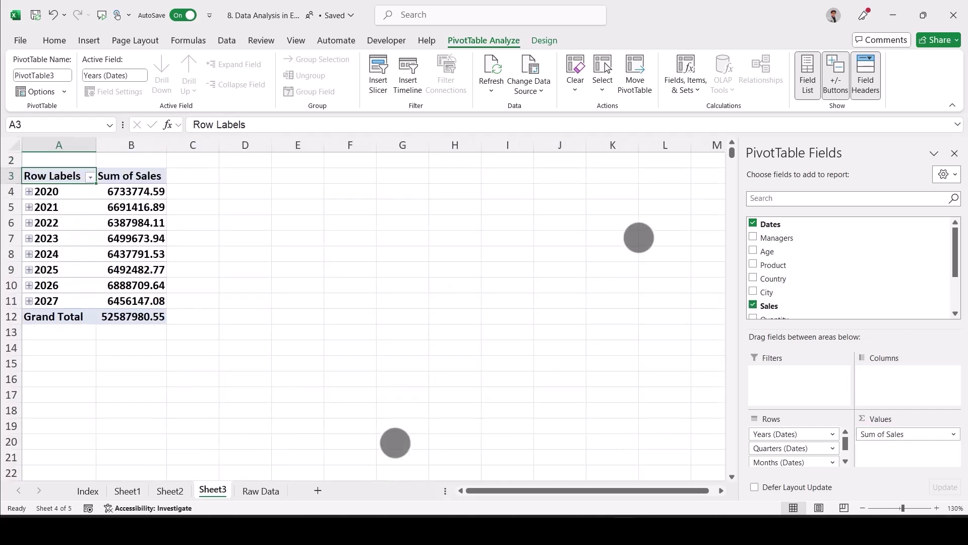
pyautogui.scroll(4, 502, 336)
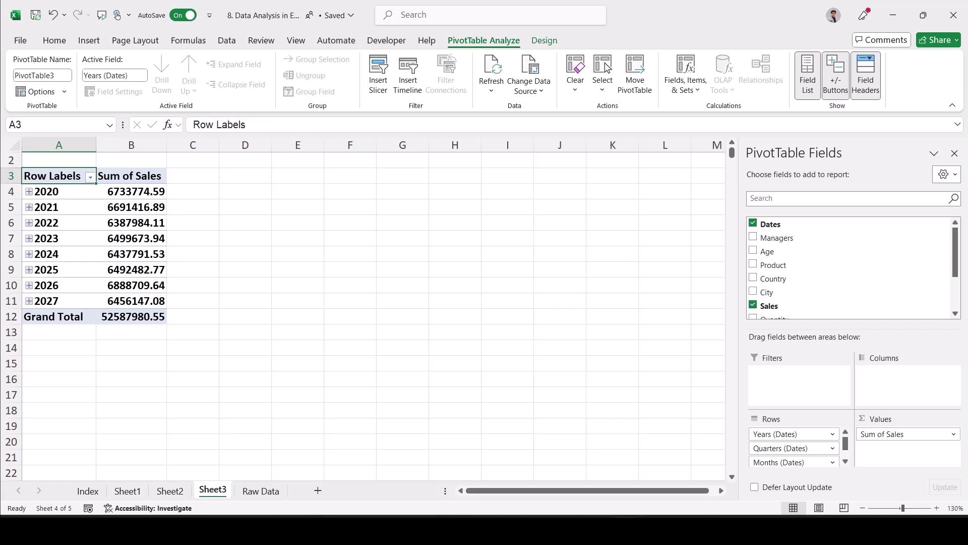
pyautogui.click(261, 491)
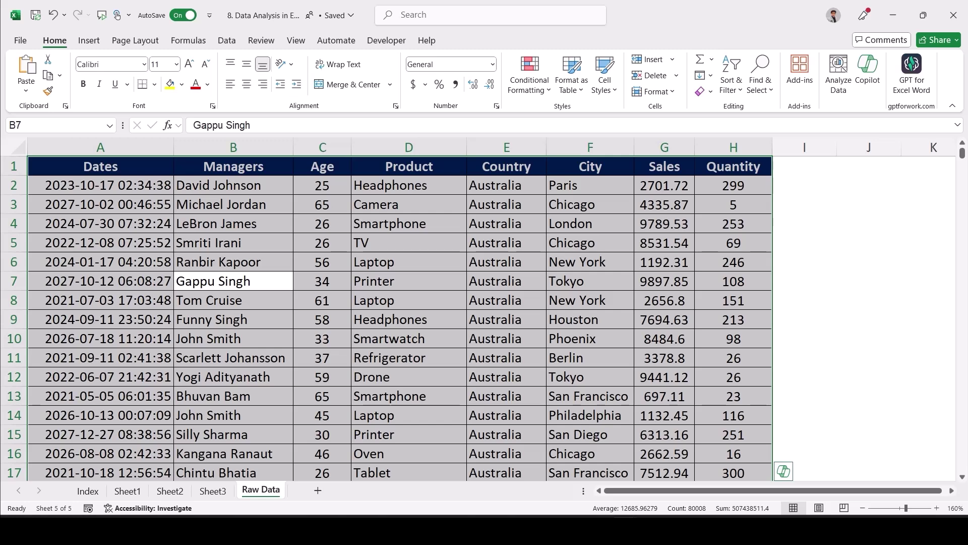
pyautogui.click(213, 490)
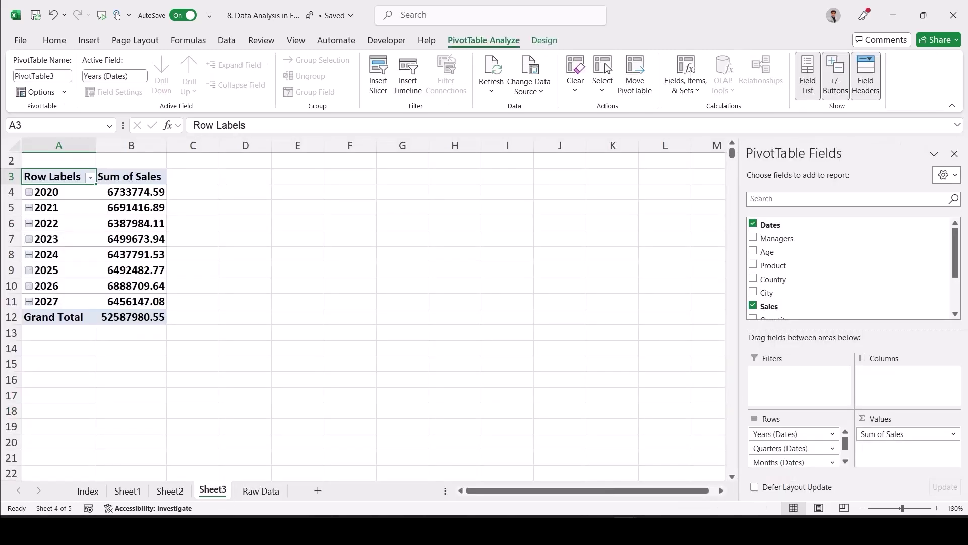
# - Sort the yearly PivotTable by Sum of Sales, largest to smallest, putting 2026 first
pyautogui.scroll(1, 480, 341)
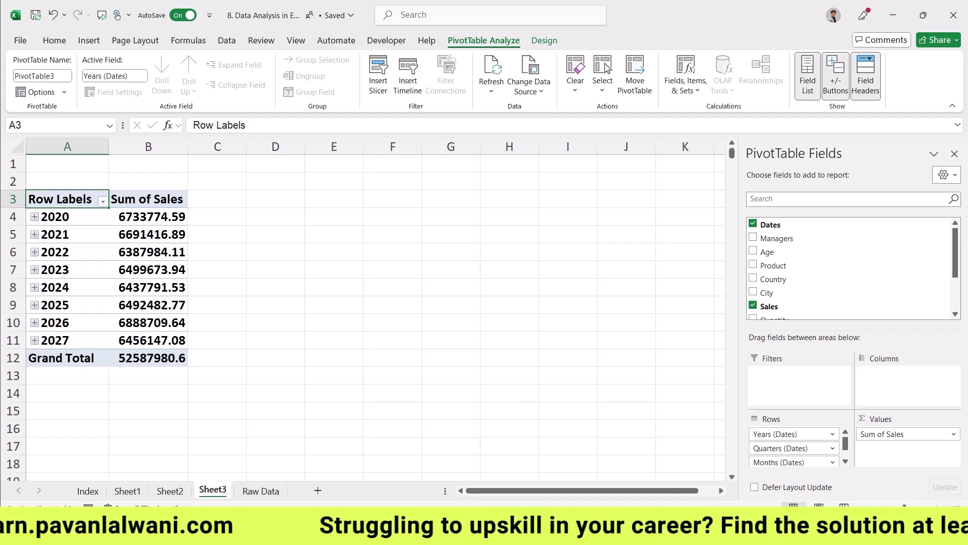
pyautogui.click(148, 269)
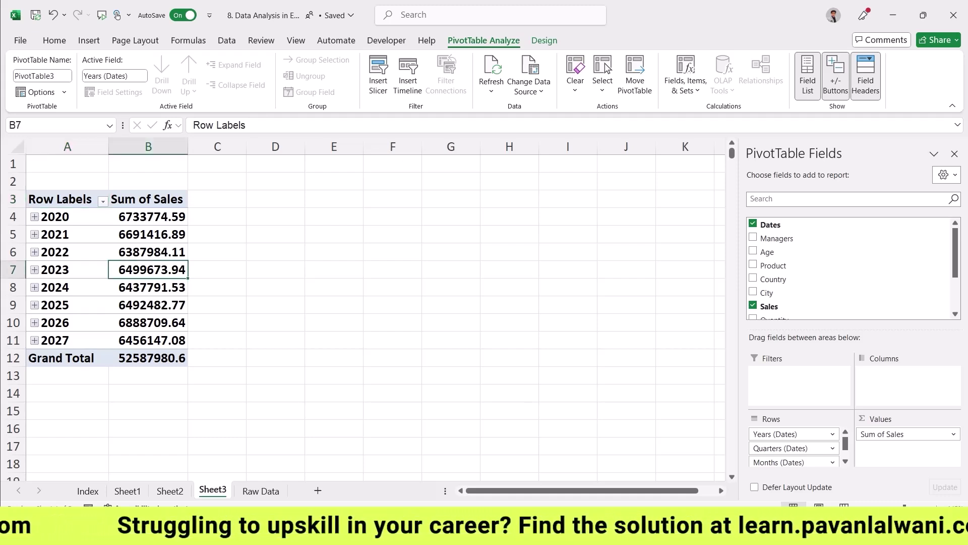
pyautogui.rightClick(148, 270)
pyautogui.moveTo(173, 349)
pyautogui.click(346, 368)
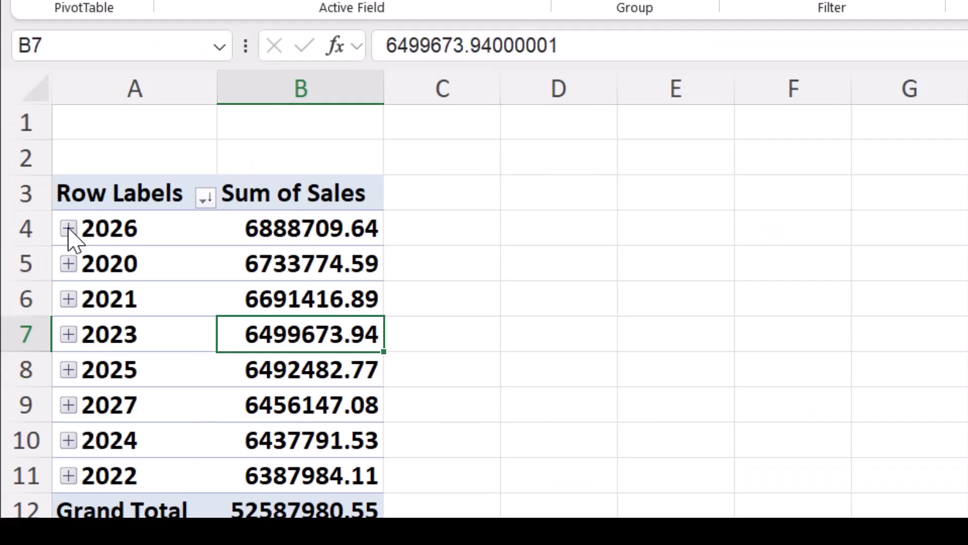
pyautogui.click(69, 229)
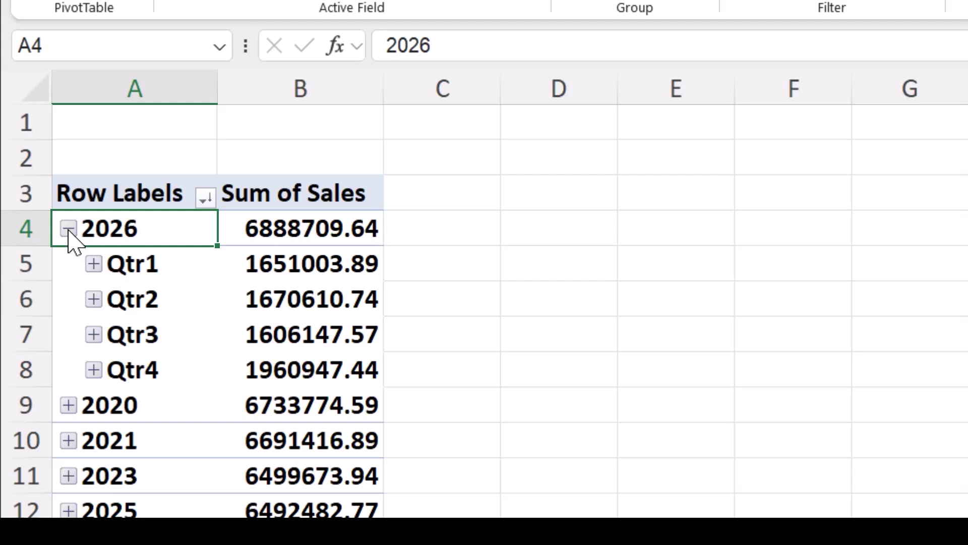
pyautogui.click(96, 263)
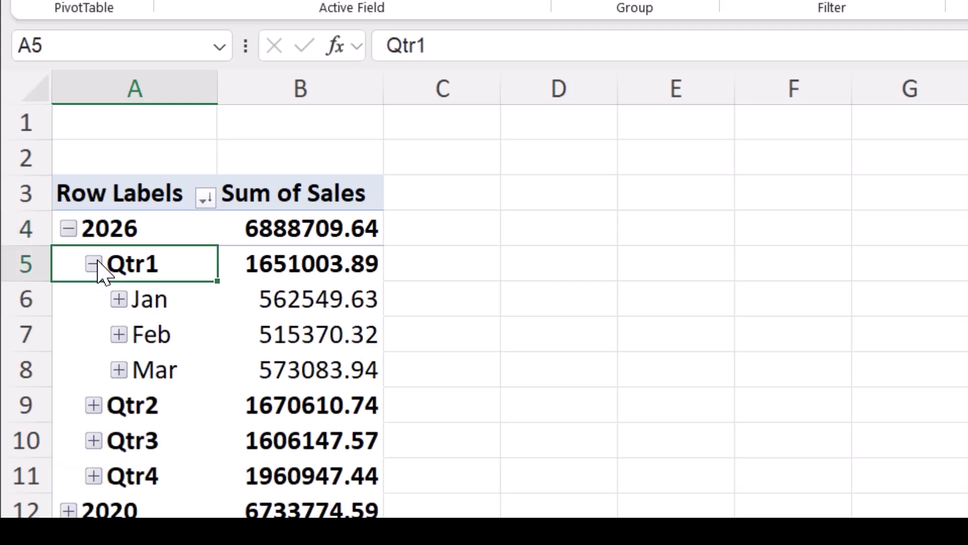
pyautogui.click(119, 301)
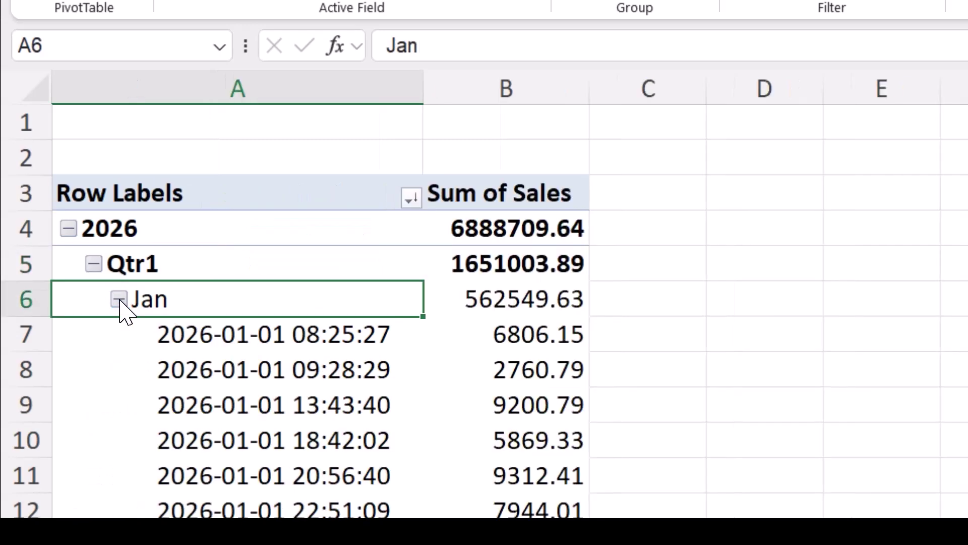
pyautogui.click(119, 301)
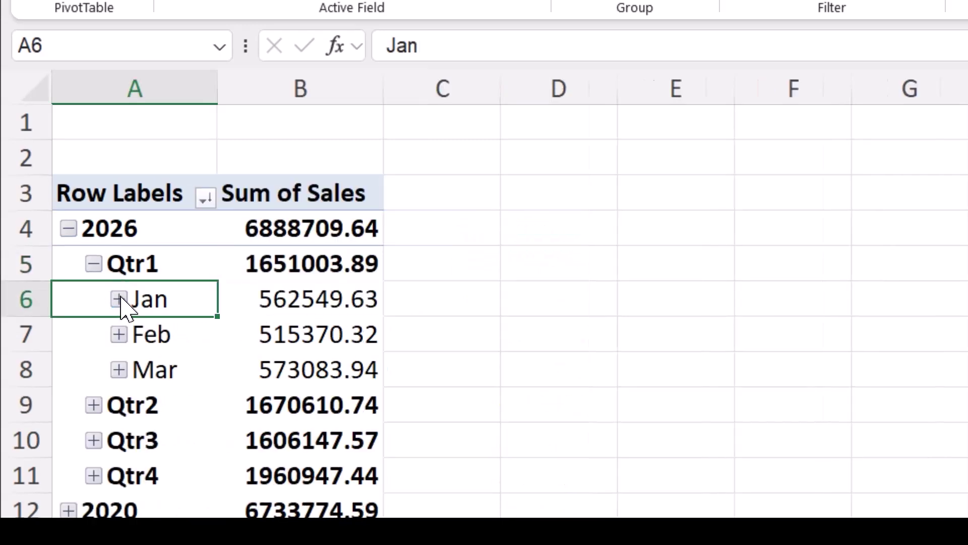
pyautogui.click(93, 263)
pyautogui.click(69, 230)
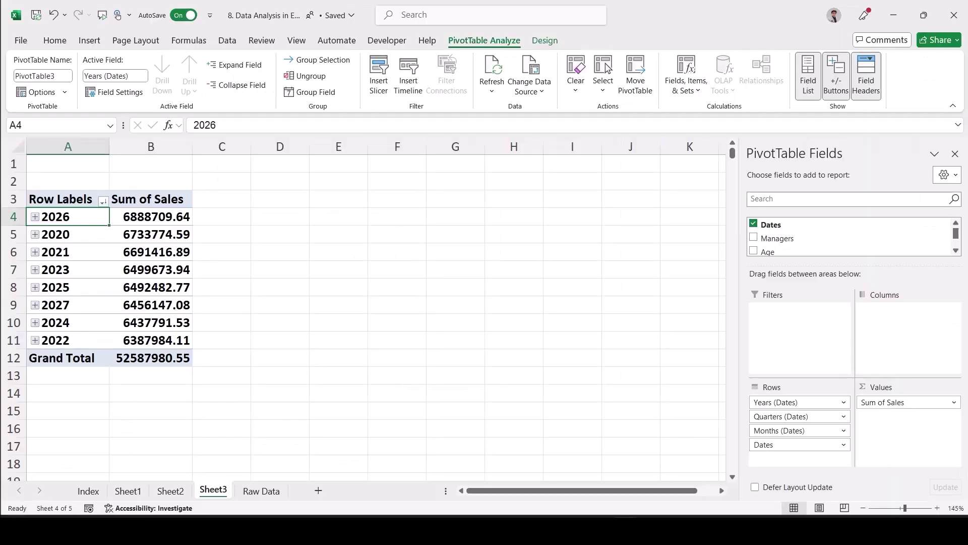
pyautogui.click(301, 264)
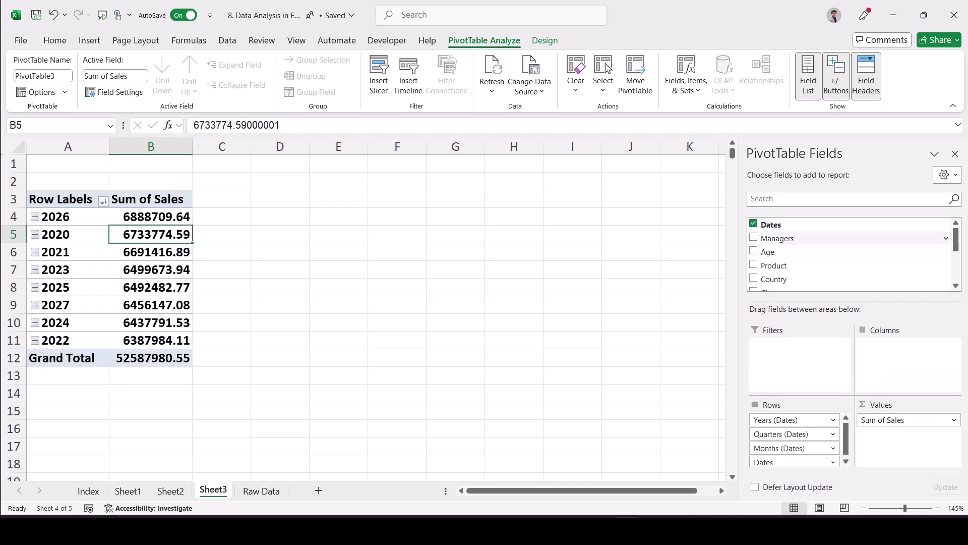
# - Add Managers as PivotTable columns, splitting each year's Sum of Sales by manager
pyautogui.press('space')
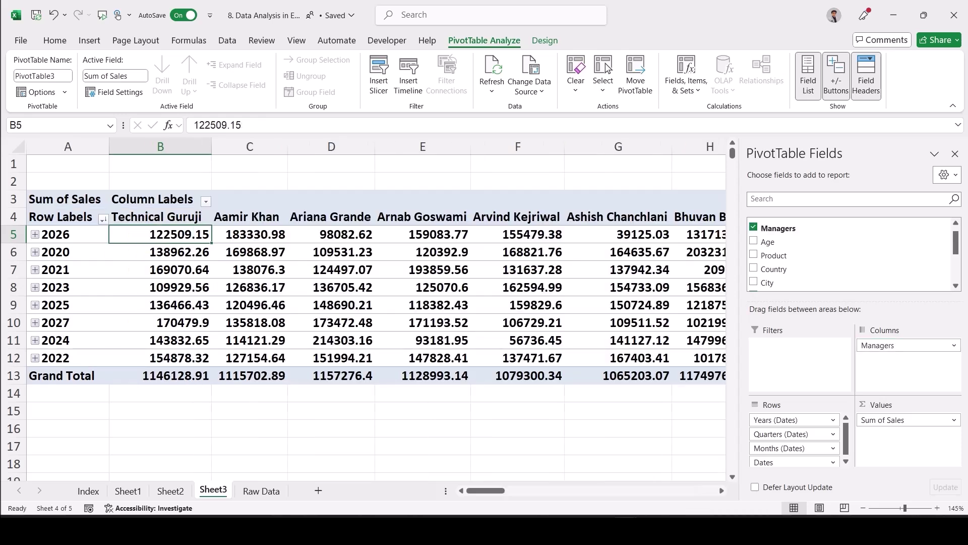
pyautogui.hscroll(2, 443, 346)
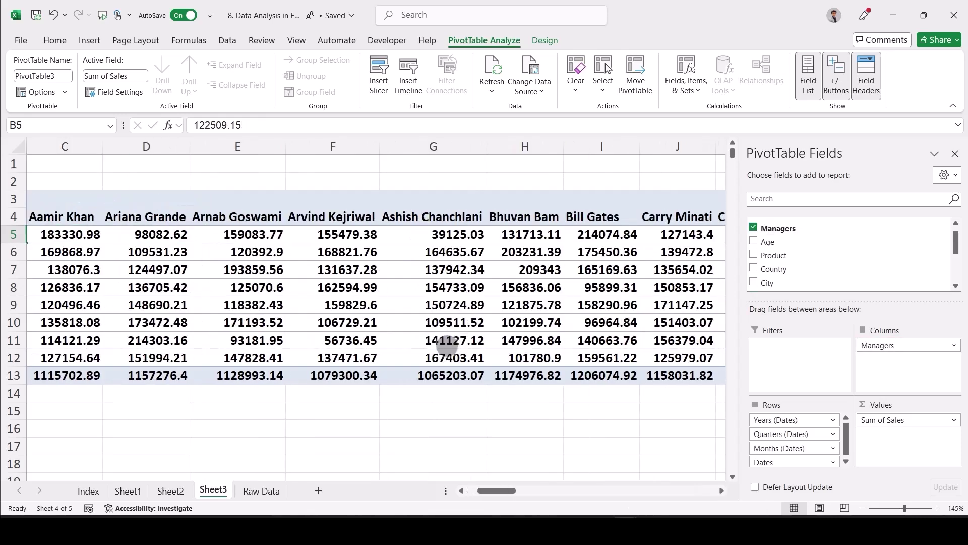
pyautogui.hscroll(-2, 529, 346)
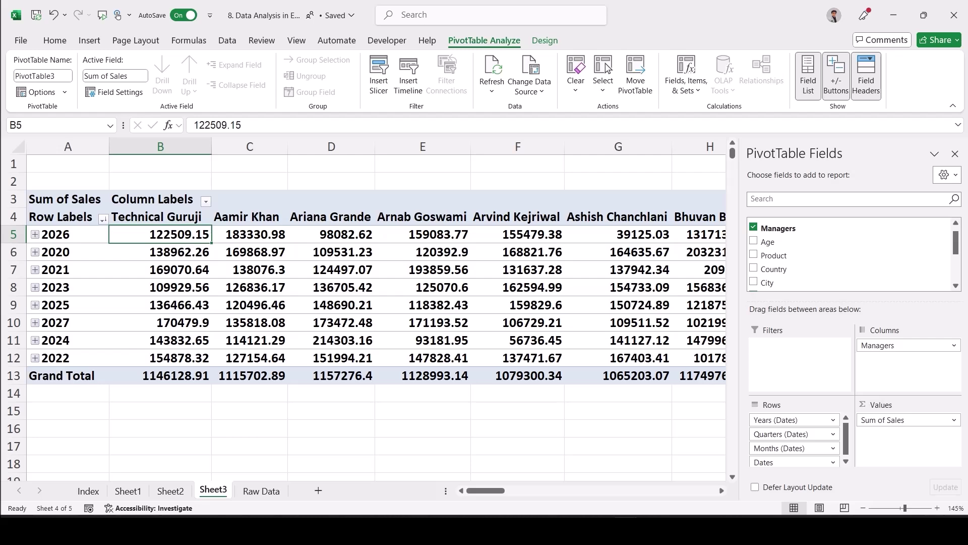
pyautogui.hscroll(5, 376, 313)
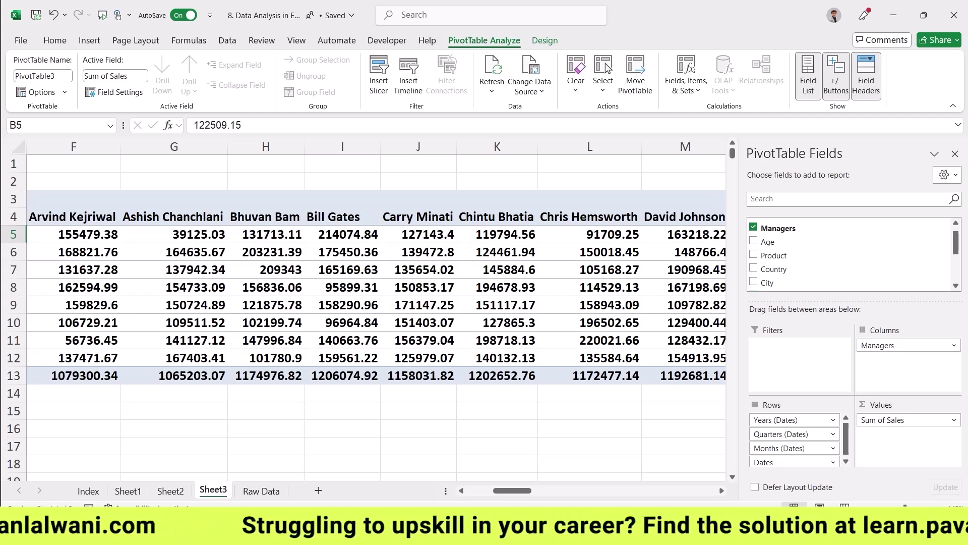
pyautogui.hscroll(10, 375, 303)
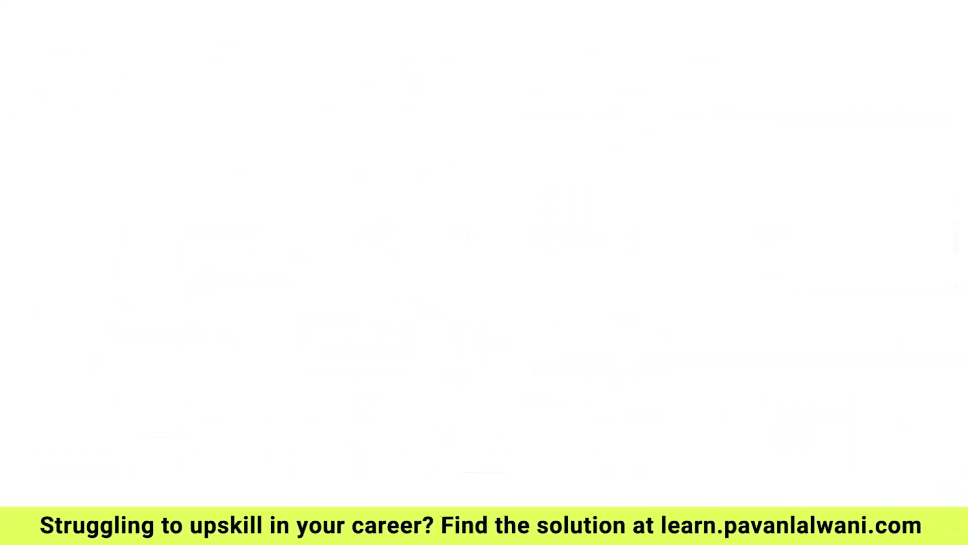
pyautogui.hscroll(3, 376, 303)
pyautogui.hscroll(-6, 376, 302)
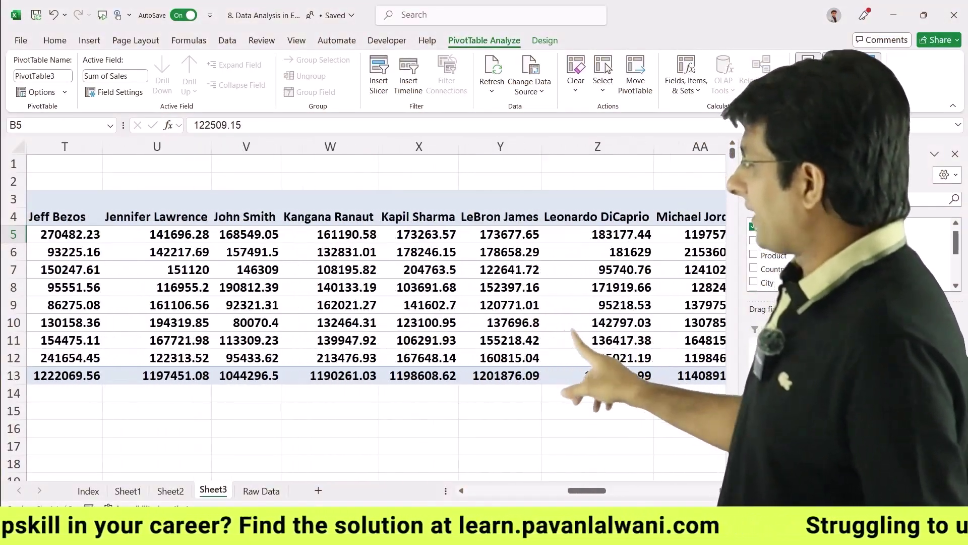
# - Switch to the Raw Data sheet and look over the sales table, Dates through Quantity
pyautogui.hscroll(-8, 376, 303)
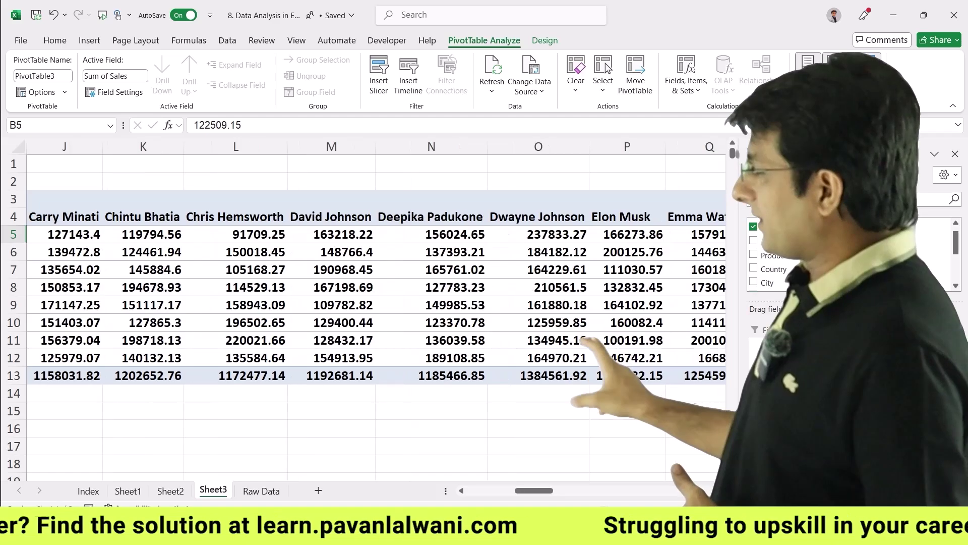
pyautogui.hotkey('ctrl', 'pagedown')
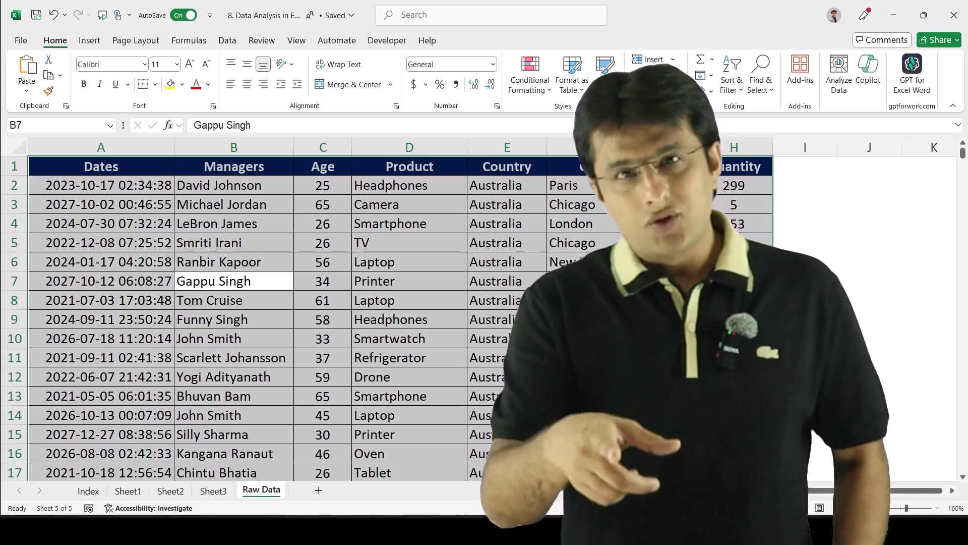
pyautogui.hscroll(4, 552, 346)
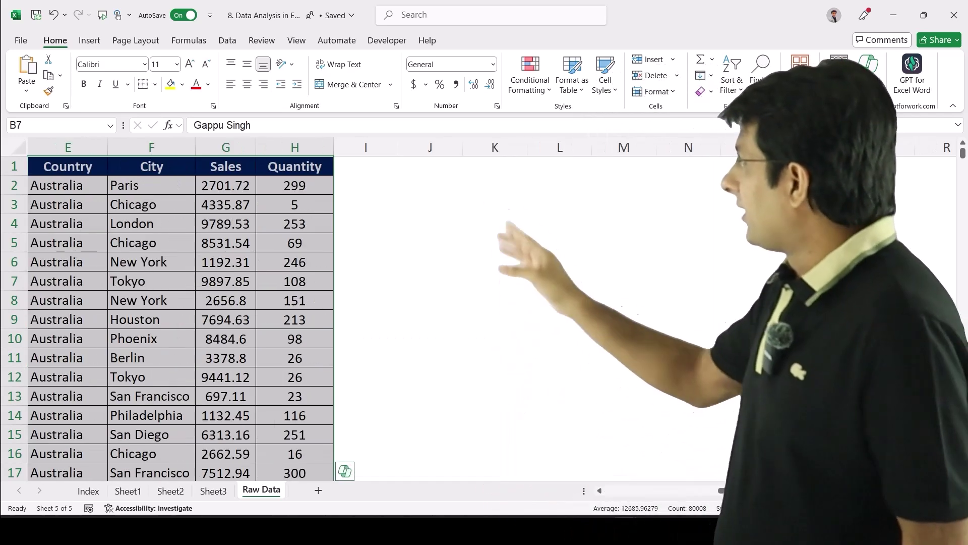
pyautogui.hscroll(-1, 530, 245)
pyautogui.hscroll(-1, 530, 245)
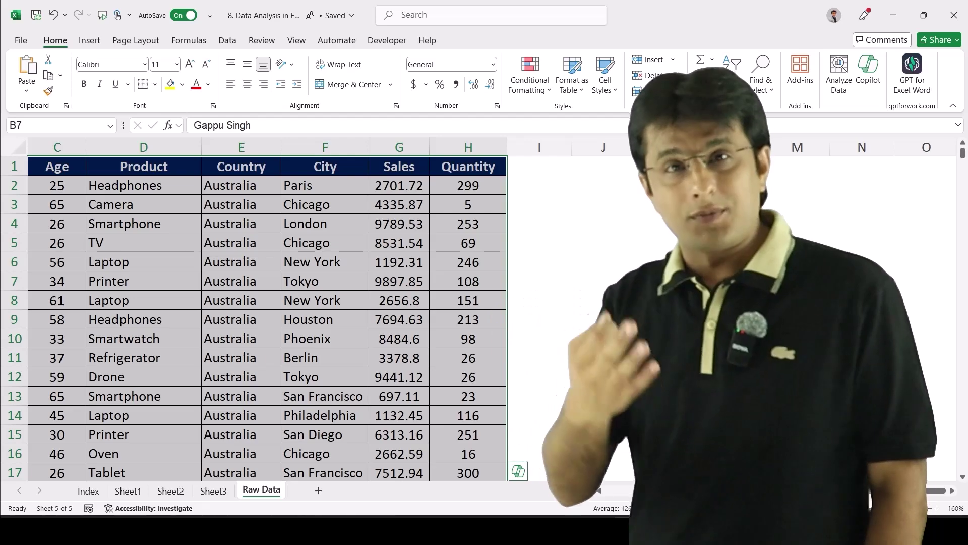
pyautogui.hscroll(-1, 252, 312)
pyautogui.hscroll(-1, 252, 313)
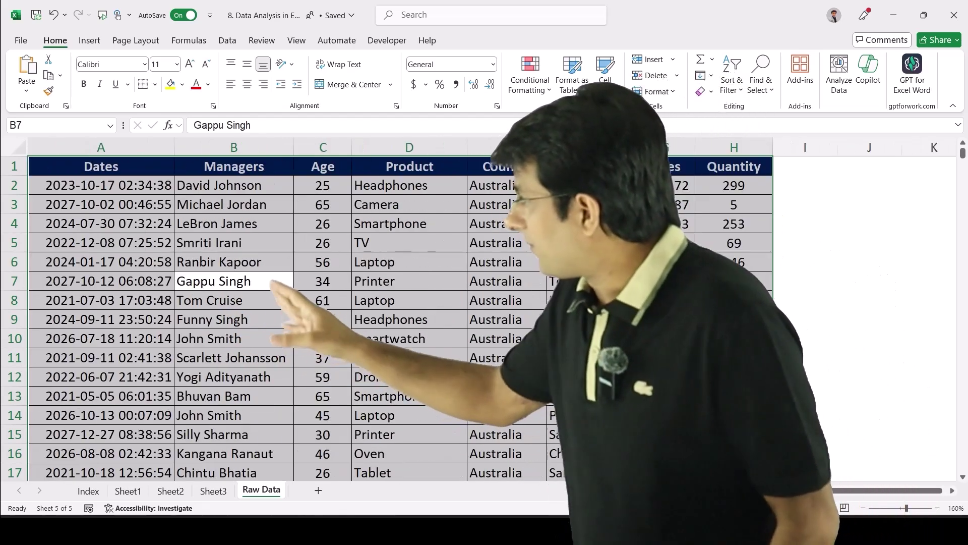